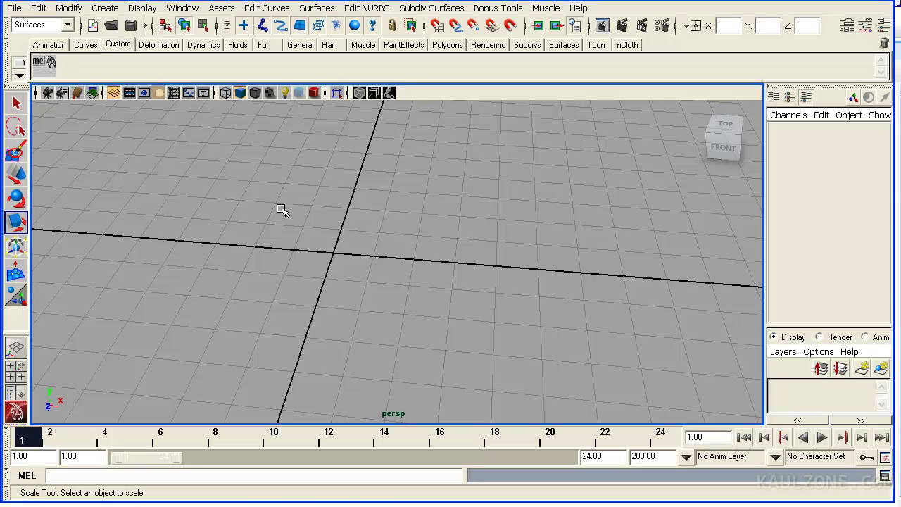
Step: Create a polygon cylinder from the hotbox Polygon Primitives menu
{"action": "key", "text": "space"}
{"action": "left_click", "coordinate": [189, 155]}
{"action": "mouse_move", "coordinate": [282, 181]}
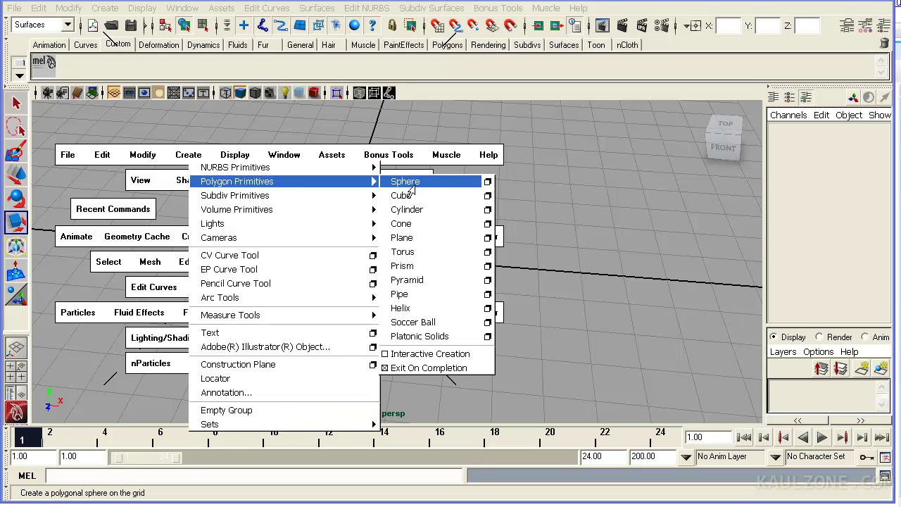
{"action": "left_click", "coordinate": [409, 209]}
Step: Scale the cylinder to 2.054, 0.403, 2.054 to make a wide, flat disc
{"action": "key", "text": "e"}
{"action": "key", "text": "r"}
{"action": "left_click_drag", "start_coordinate": [338, 258], "coordinate": [436, 256]}
{"action": "left_click_drag", "start_coordinate": [338, 199], "coordinate": [316, 241]}
Step: Switch to face mode and select the first two alternating side faces on the rim
{"action": "right_click_drag", "start_coordinate": [316, 241], "coordinate": [442, 227], "text": "alt"}
{"action": "key", "text": "F11"}
{"action": "left_click", "coordinate": [420, 224]}
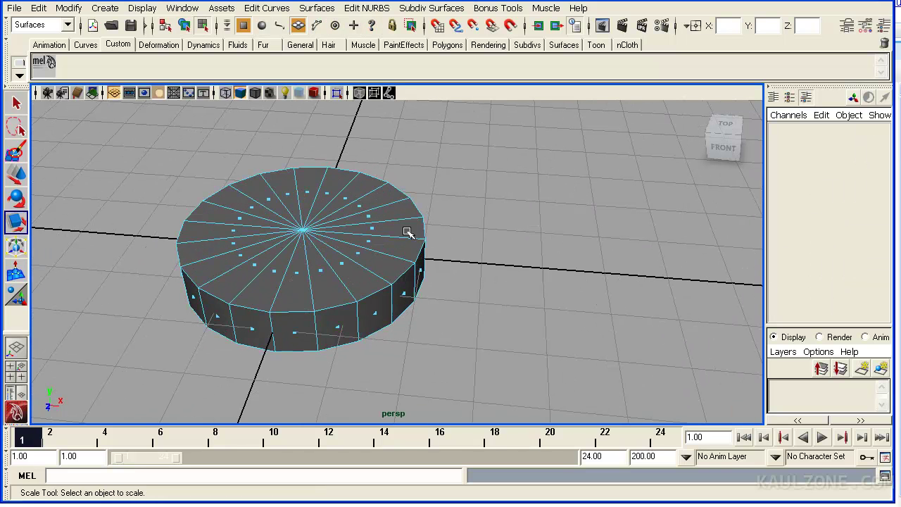
{"action": "left_click", "coordinate": [337, 328]}
{"action": "mouse_move", "coordinate": [362, 324]}
{"action": "left_mouse_down", "text": "alt"}
{"action": "mouse_move", "coordinate": [324, 320]}
{"action": "mouse_move", "coordinate": [361, 326]}
{"action": "left_mouse_up", "text": "alt"}
{"action": "left_click", "coordinate": [376, 292], "text": "shift"}
Step: Add more alternating rim side faces to the selection, tumbling around the disc
{"action": "left_click_drag", "start_coordinate": [415, 311], "coordinate": [450, 305], "text": "alt"}
{"action": "left_click", "coordinate": [429, 292], "text": "shift"}
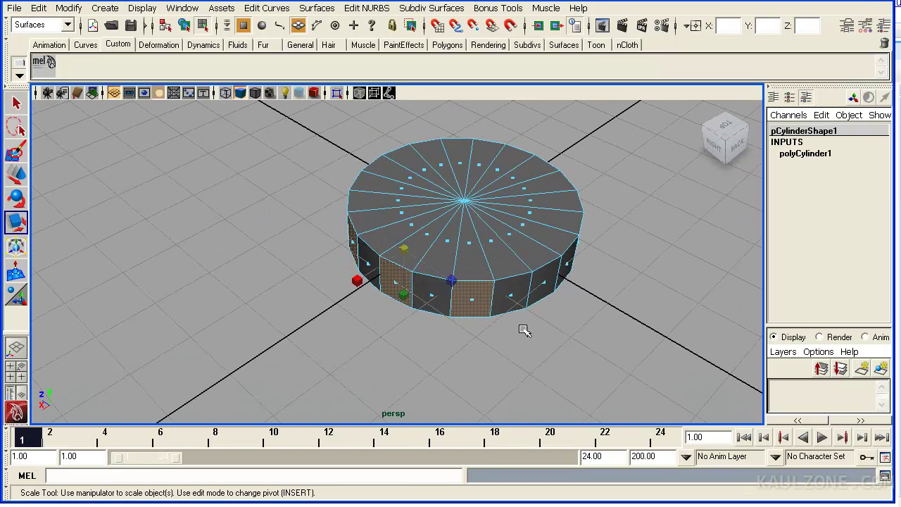
{"action": "left_click_drag", "start_coordinate": [535, 322], "coordinate": [476, 350], "text": "alt"}
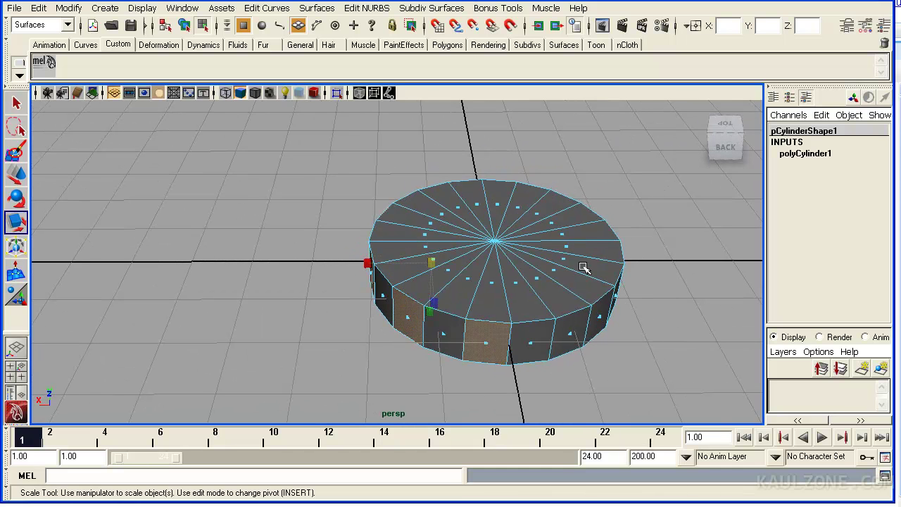
{"action": "left_click_drag", "start_coordinate": [542, 352], "coordinate": [478, 345], "text": "alt"}
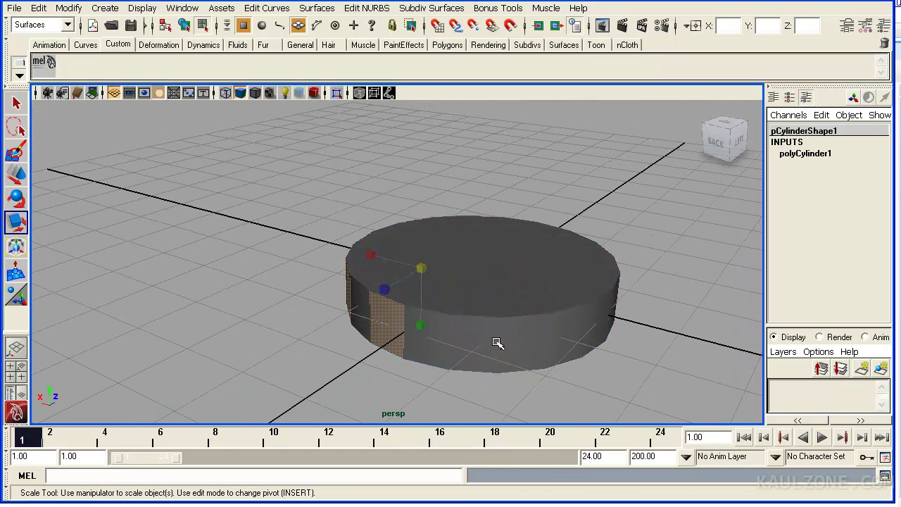
{"action": "left_click", "coordinate": [476, 345], "text": "shift"}
{"action": "key", "text": "alt"}
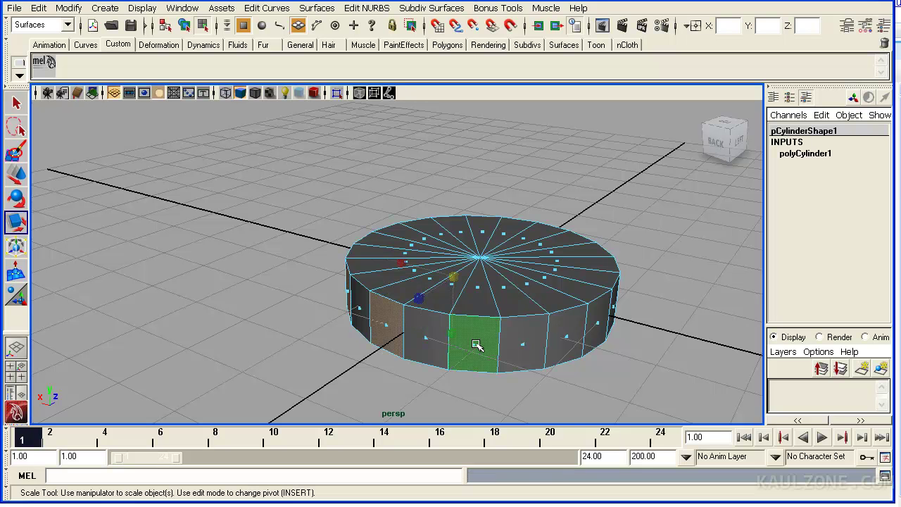
{"action": "left_click_drag", "start_coordinate": [476, 347], "coordinate": [316, 357], "text": "alt"}
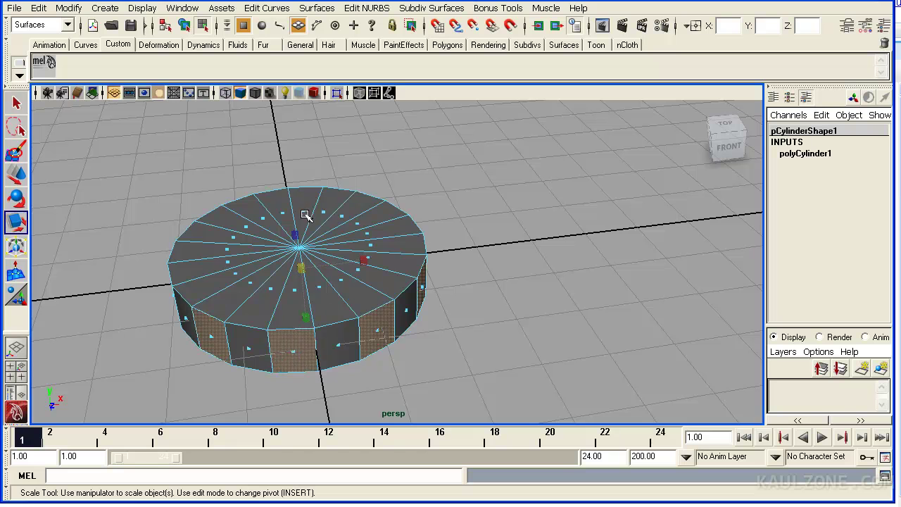
Step: Extrude the selected rim faces outward to form gear teeth
{"action": "key", "text": "space"}
{"action": "left_click_drag", "start_coordinate": [229, 334], "coordinate": [266, 308]}
{"action": "left_click_drag", "start_coordinate": [403, 192], "coordinate": [414, 197]}
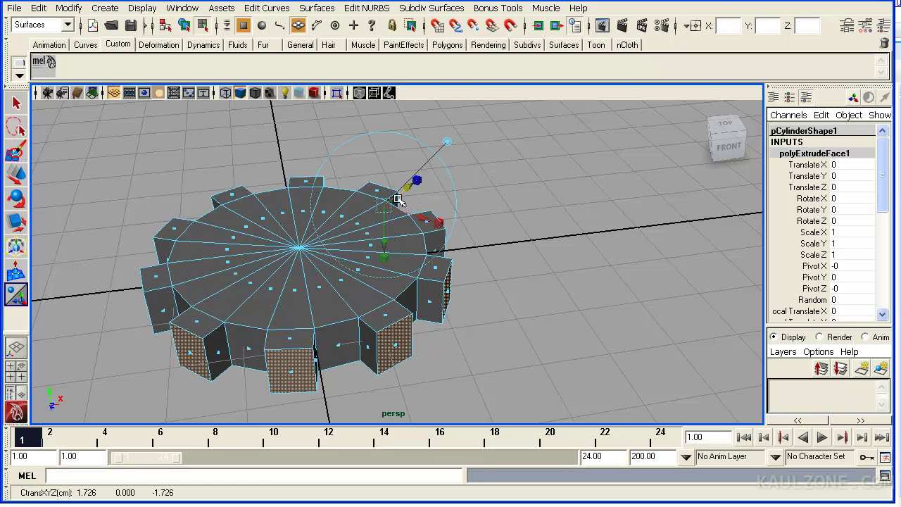
Step: Rename pCylinder1 to g1 in the Channel Box
{"action": "key", "text": "F8"}
{"action": "mouse_move", "coordinate": [331, 264]}
{"action": "left_mouse_down", "text": "alt"}
{"action": "mouse_move", "coordinate": [317, 294]}
{"action": "mouse_move", "coordinate": [354, 264]}
{"action": "mouse_move", "coordinate": [344, 264]}
{"action": "left_mouse_up", "text": "alt"}
{"action": "left_click", "coordinate": [819, 130]}
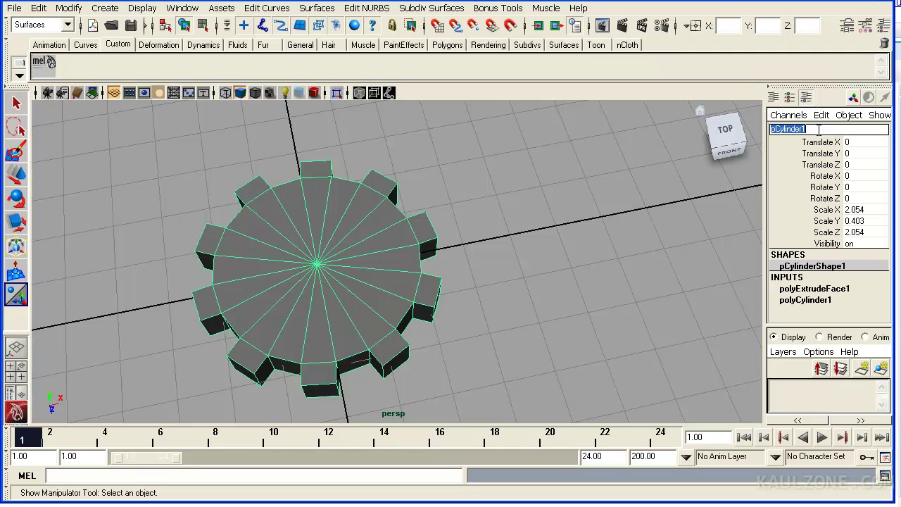
{"action": "type", "text": "g1"}
{"action": "key", "text": "Return"}
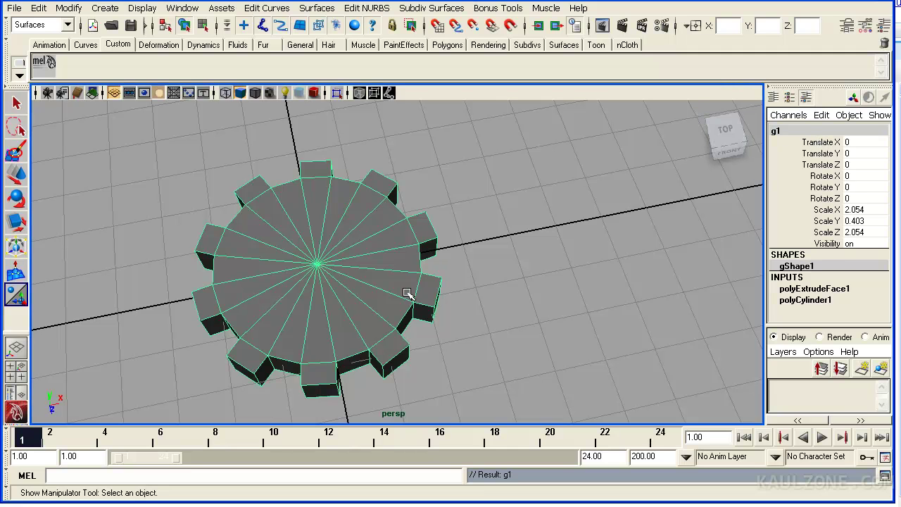
{"action": "right_click_drag", "start_coordinate": [489, 264], "coordinate": [458, 261], "text": "alt"}
Step: Return to the multi-pane layout with the Script Editor and deselect the gear
{"action": "key", "text": "space"}
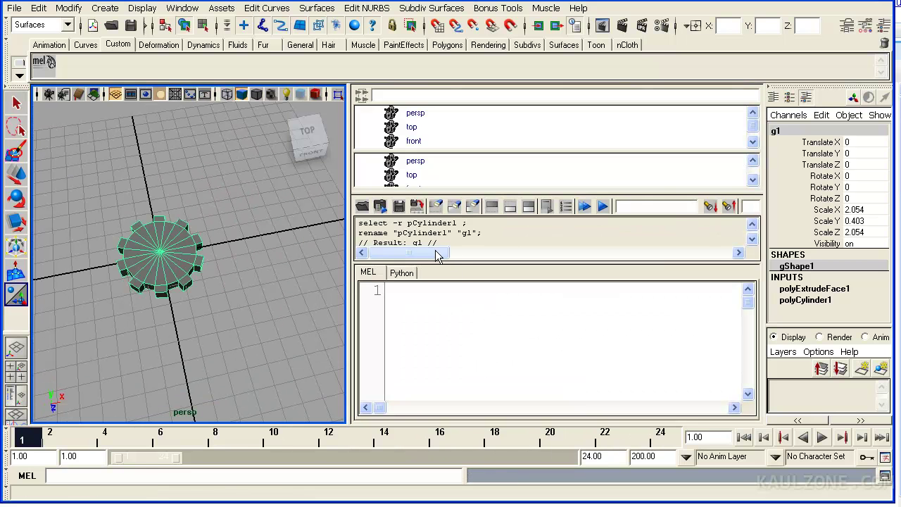
{"action": "left_click", "coordinate": [396, 287]}
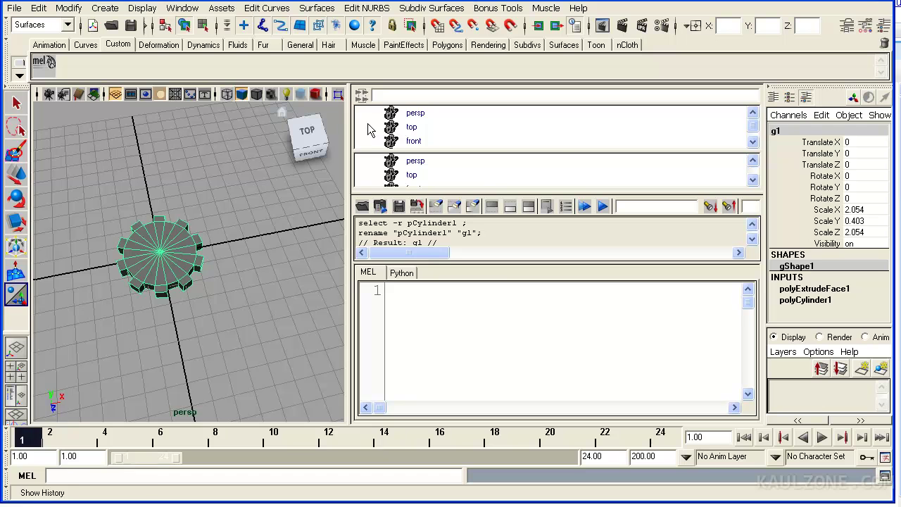
{"action": "left_click", "coordinate": [288, 166]}
Step: Browse the panel layout options without changing anything, then re-centre g1 in the perspective view
{"action": "key", "text": "space"}
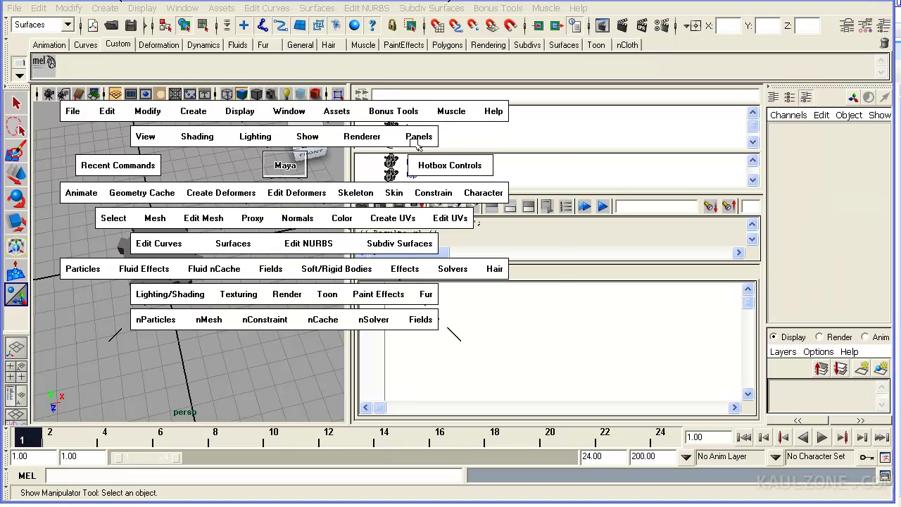
{"action": "left_click", "coordinate": [416, 138]}
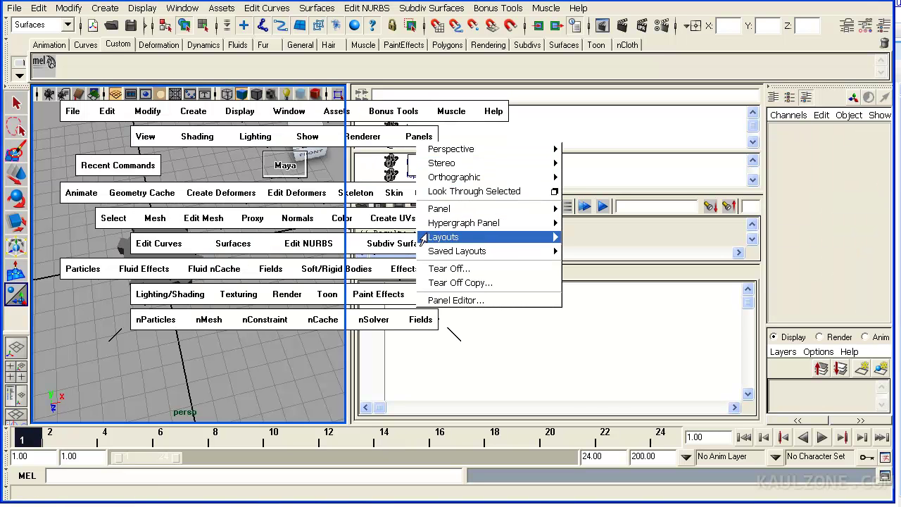
{"action": "mouse_move", "coordinate": [525, 253]}
{"action": "mouse_move", "coordinate": [492, 208]}
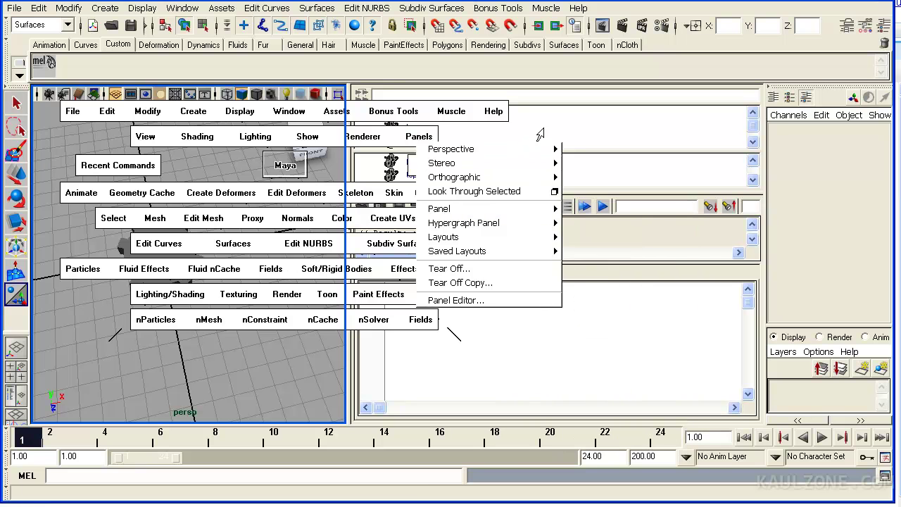
{"action": "key", "text": "Escape"}
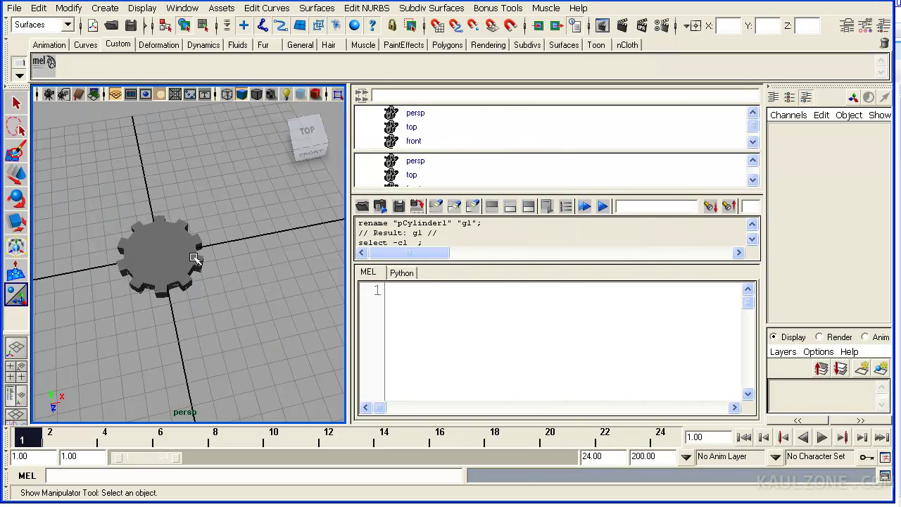
{"action": "right_click_drag", "start_coordinate": [196, 260], "coordinate": [252, 260], "text": "alt"}
{"action": "middle_click_drag", "start_coordinate": [173, 237], "coordinate": [279, 281], "text": "alt"}
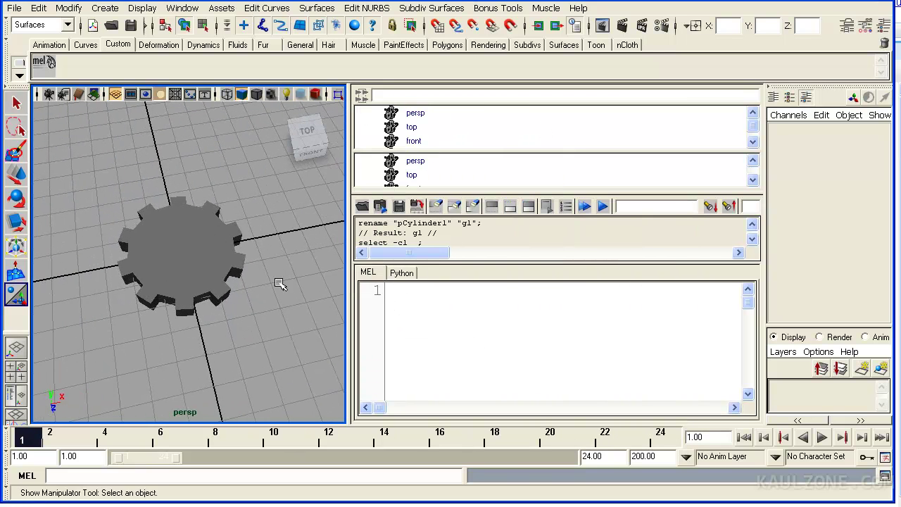
{"action": "left_click", "coordinate": [441, 298]}
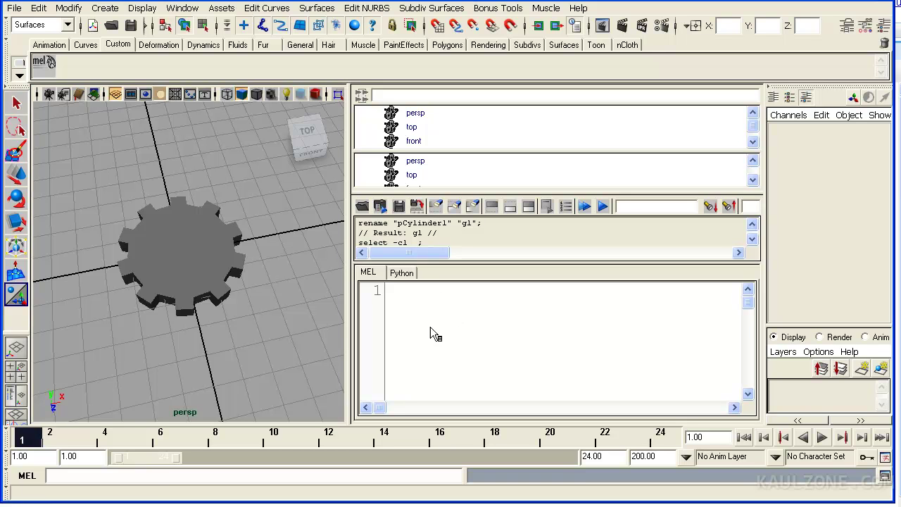
Step: Open the Expression Editor and enlarge it away from the gear
{"action": "key", "text": "space"}
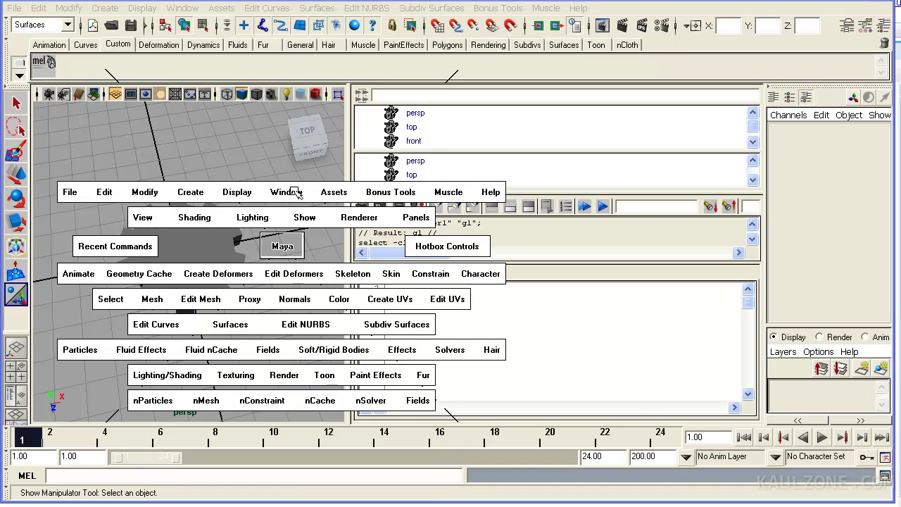
{"action": "left_click", "coordinate": [296, 194]}
{"action": "mouse_move", "coordinate": [423, 232]}
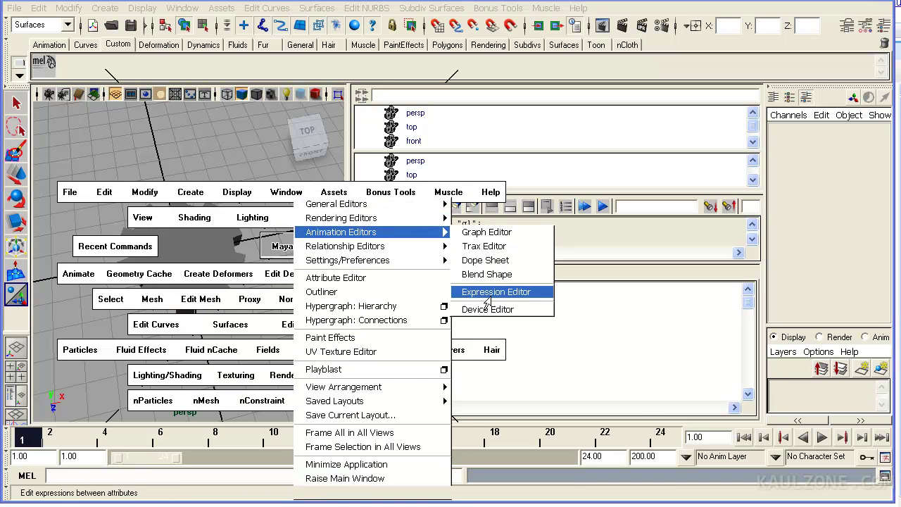
{"action": "left_click", "coordinate": [488, 295]}
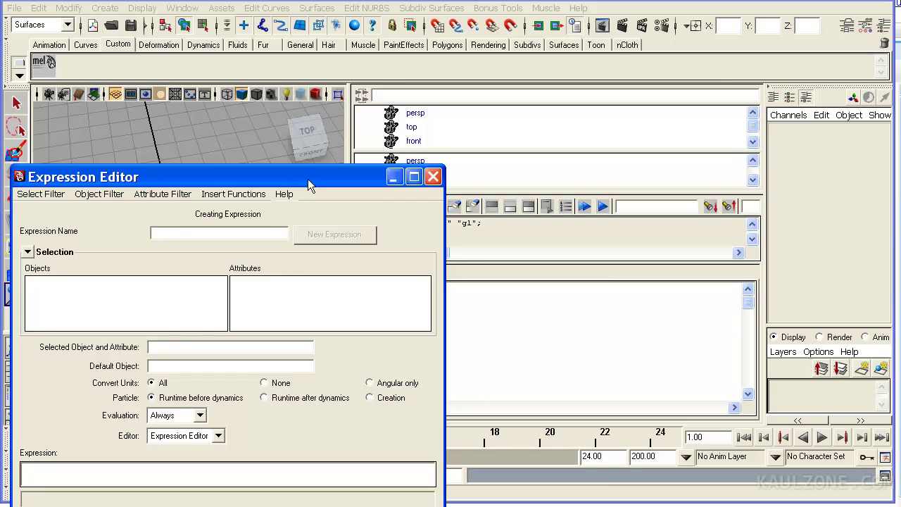
{"action": "left_click_drag", "start_coordinate": [308, 176], "coordinate": [728, 41]}
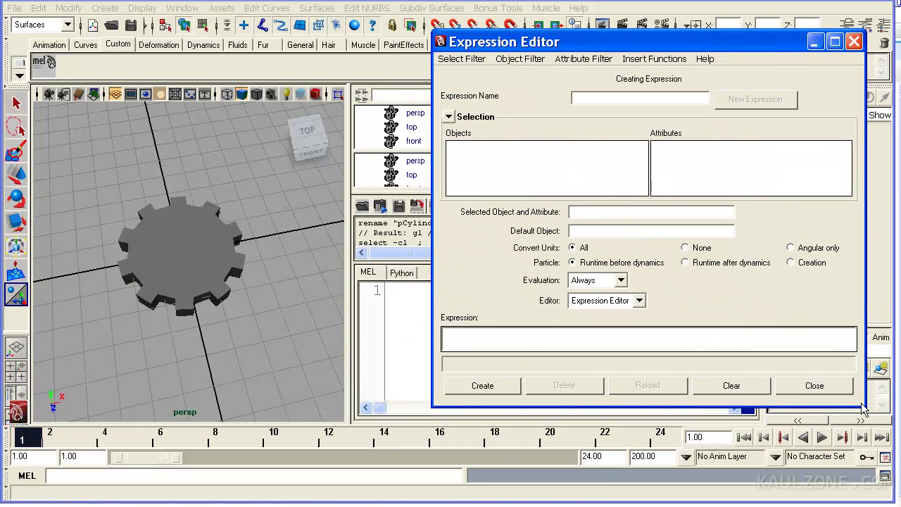
{"action": "left_click_drag", "start_coordinate": [863, 406], "coordinate": [866, 464]}
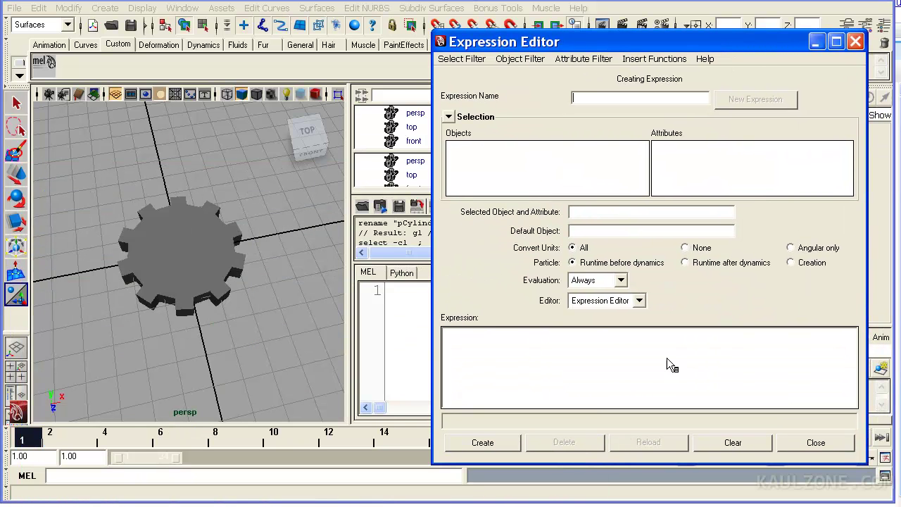
Step: Write a rotateY expression for g1 and create it as expression1
{"action": "left_click", "coordinate": [556, 349]}
{"action": "type", "text": "gl.ry+=frame;"}
{"action": "left_click", "coordinate": [496, 444]}
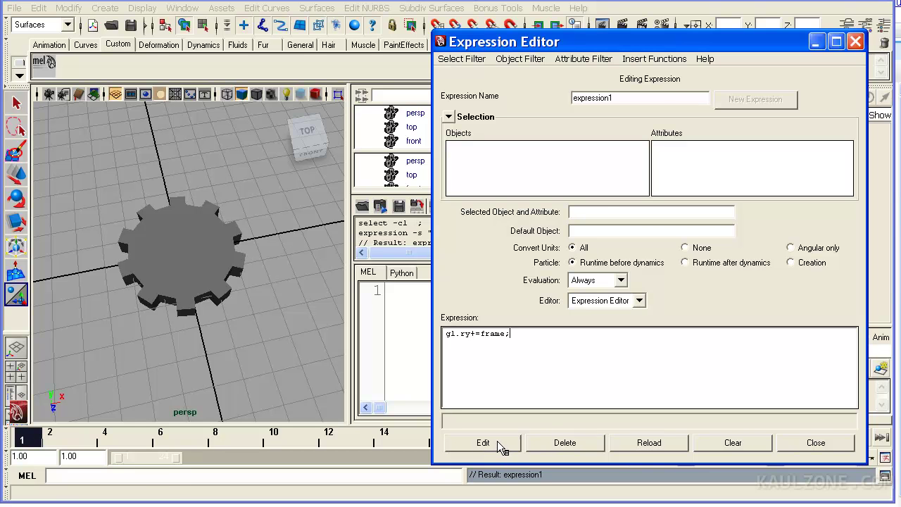
{"action": "left_click_drag", "start_coordinate": [632, 43], "coordinate": [557, 10]}
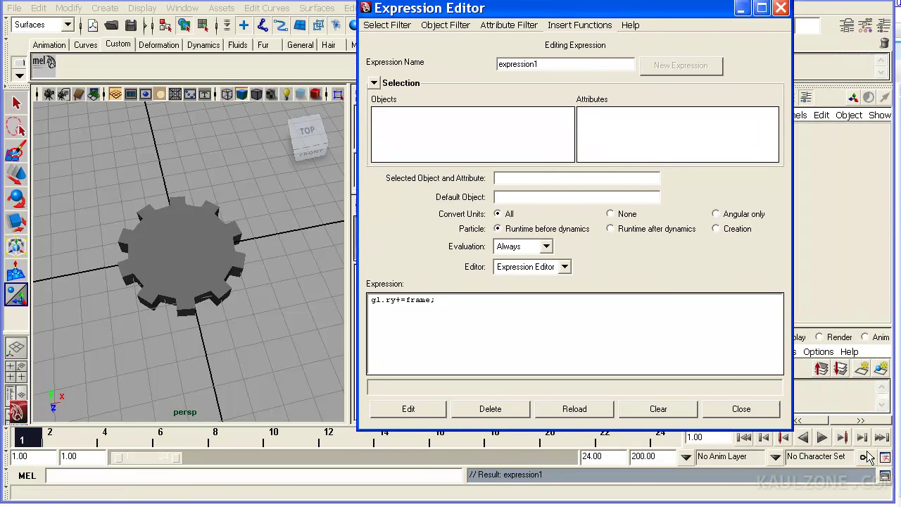
Step: Set the playback end frame to 200 and play back to watch the gear
{"action": "double_click", "coordinate": [605, 455]}
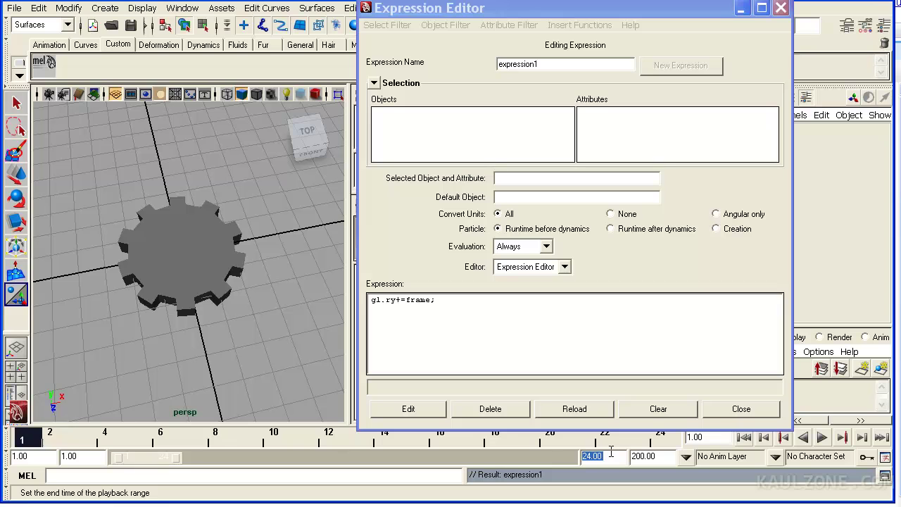
{"action": "type", "text": "200"}
{"action": "key", "text": "Return"}
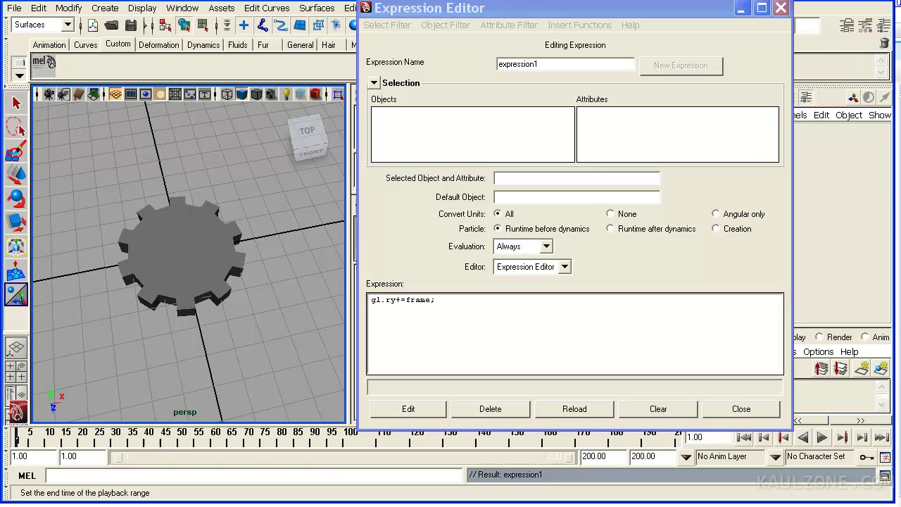
{"action": "left_click", "coordinate": [820, 437]}
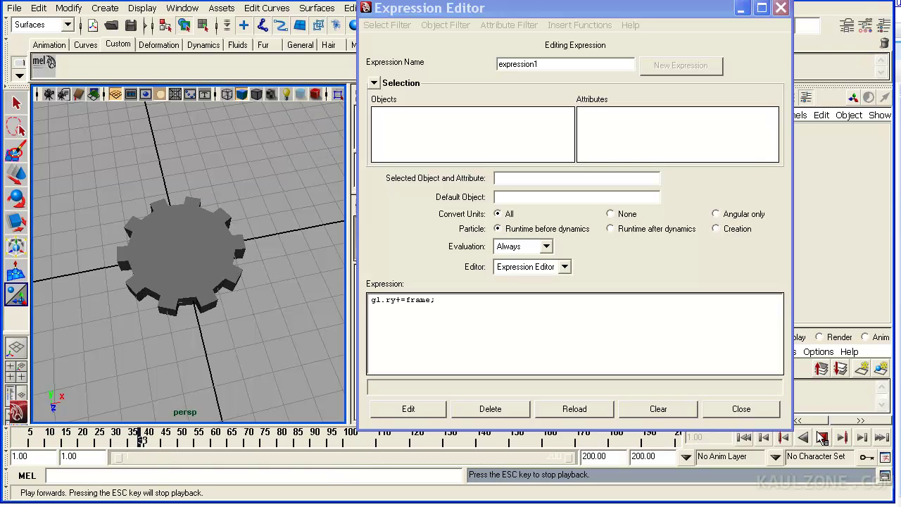
{"action": "left_click", "coordinate": [821, 437]}
Step: Edit expression1 to g1.rotateY=frame; and play back to test it
{"action": "left_click", "coordinate": [402, 302]}
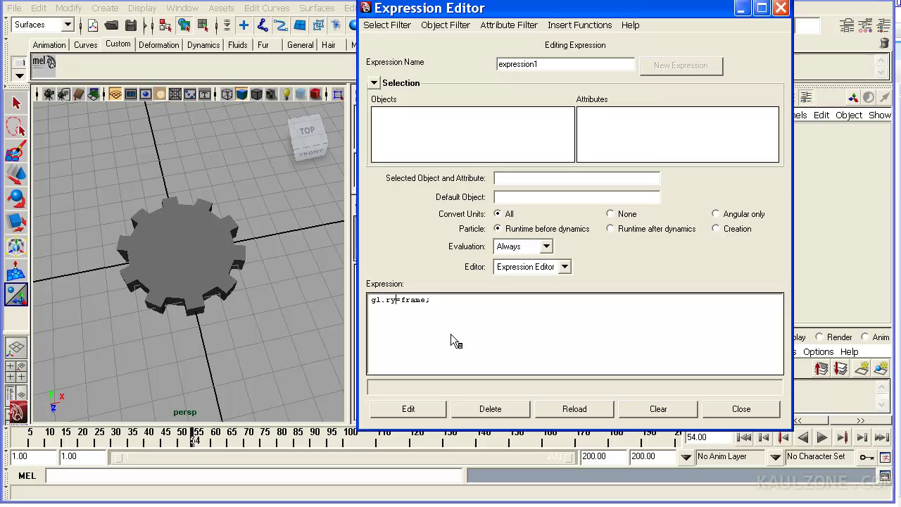
{"action": "key", "text": "alt"}
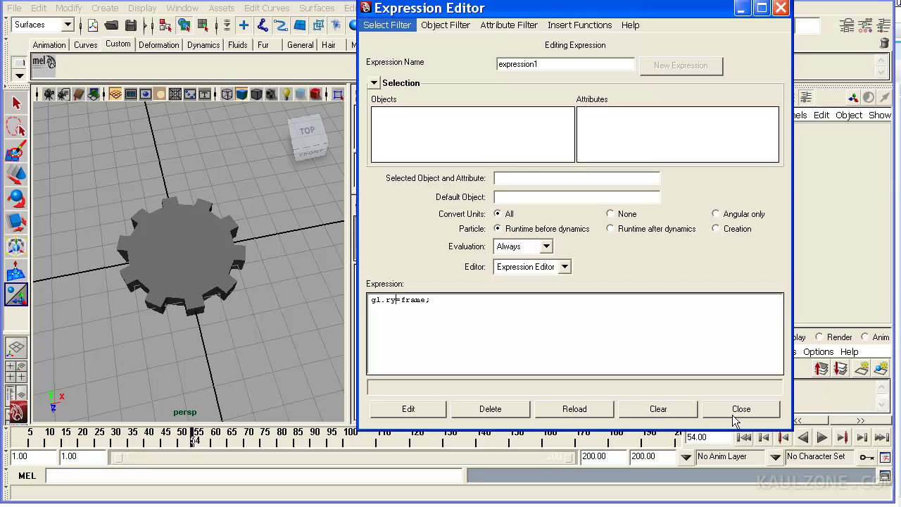
{"action": "left_click", "coordinate": [407, 408]}
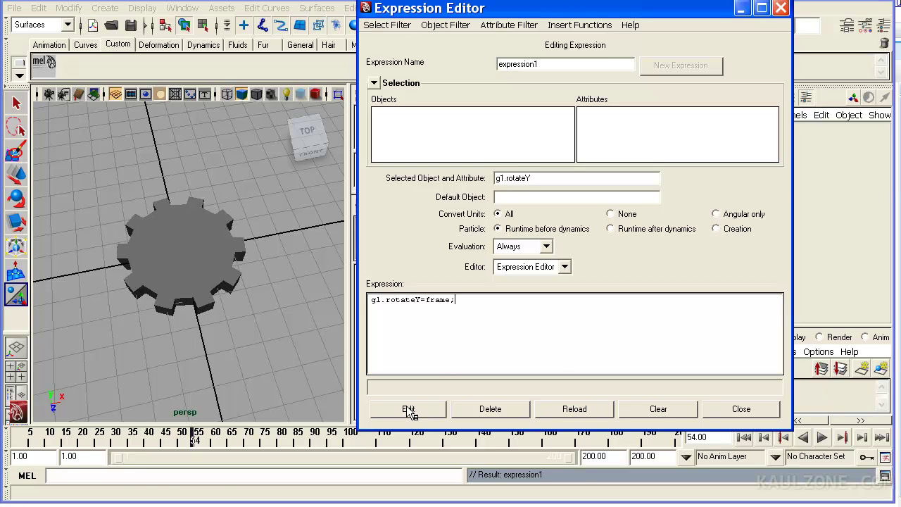
{"action": "left_click", "coordinate": [822, 437]}
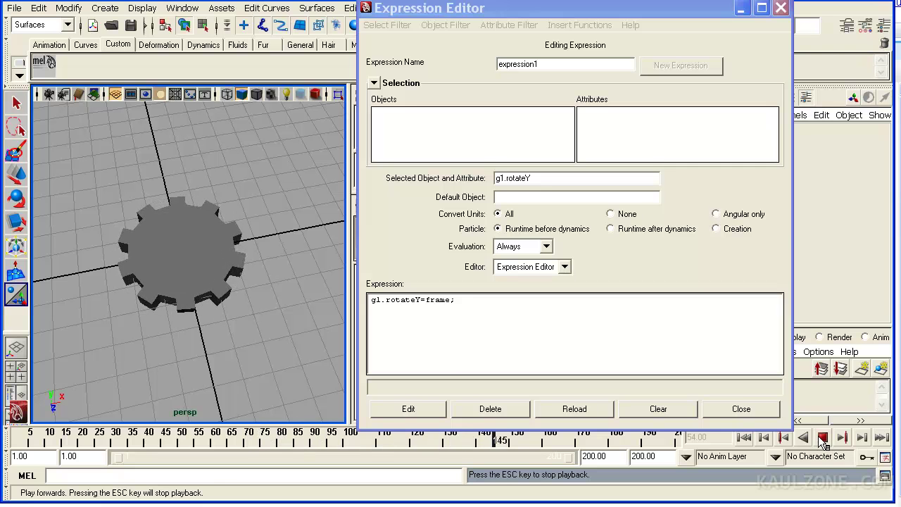
{"action": "left_click", "coordinate": [822, 437]}
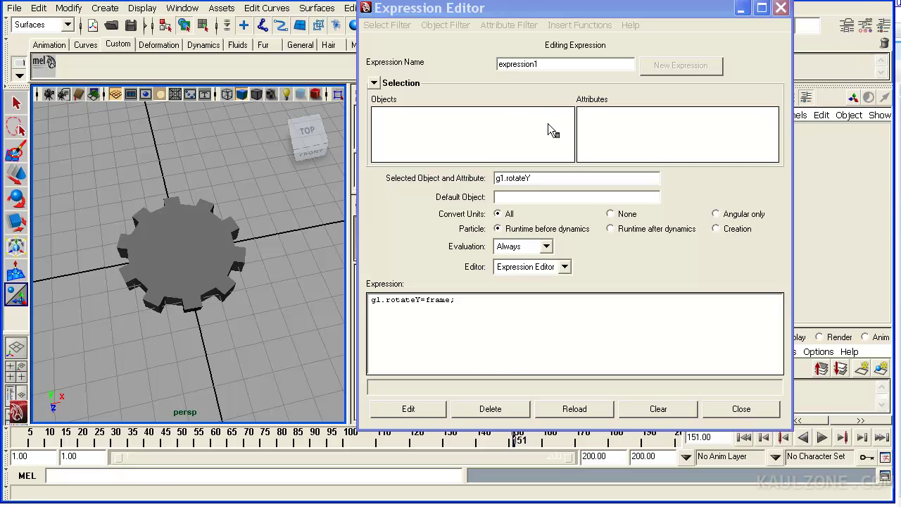
Step: Close the Expression Editor, select g1 and duplicate it as g2
{"action": "left_click", "coordinate": [741, 8]}
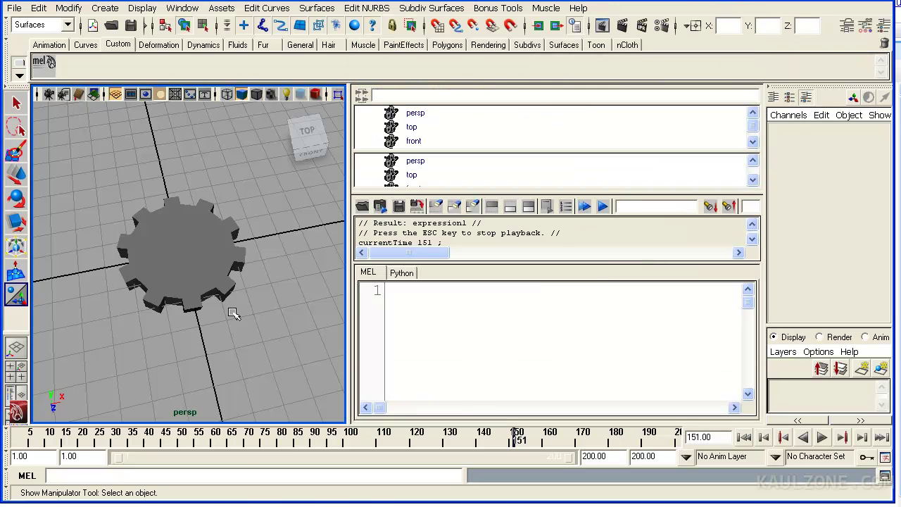
{"action": "key", "text": "space"}
{"action": "left_click_drag", "start_coordinate": [202, 296], "coordinate": [141, 302], "text": "alt"}
{"action": "left_click", "coordinate": [143, 304]}
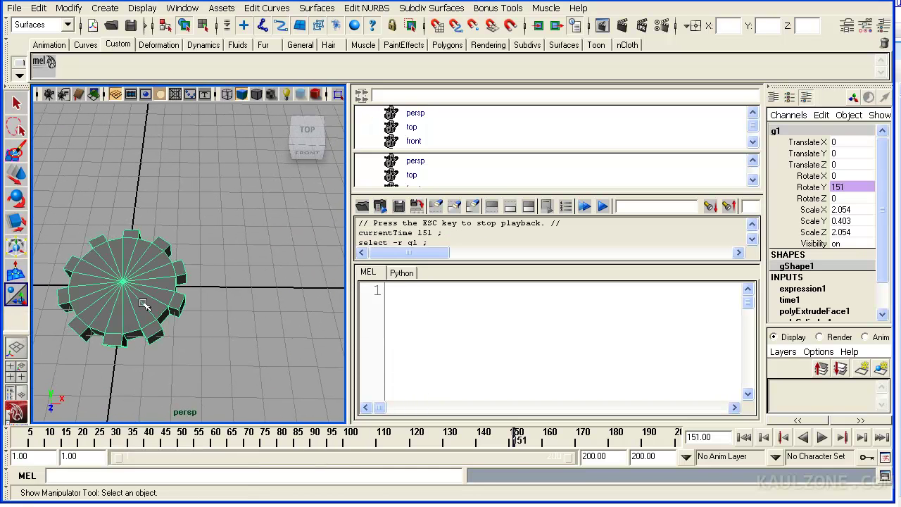
{"action": "key", "text": "ctrl+d"}
Step: Move g2 to Translate X 4.436 and rotate it 140.029 in Y so the teeth interlock
{"action": "key", "text": "w"}
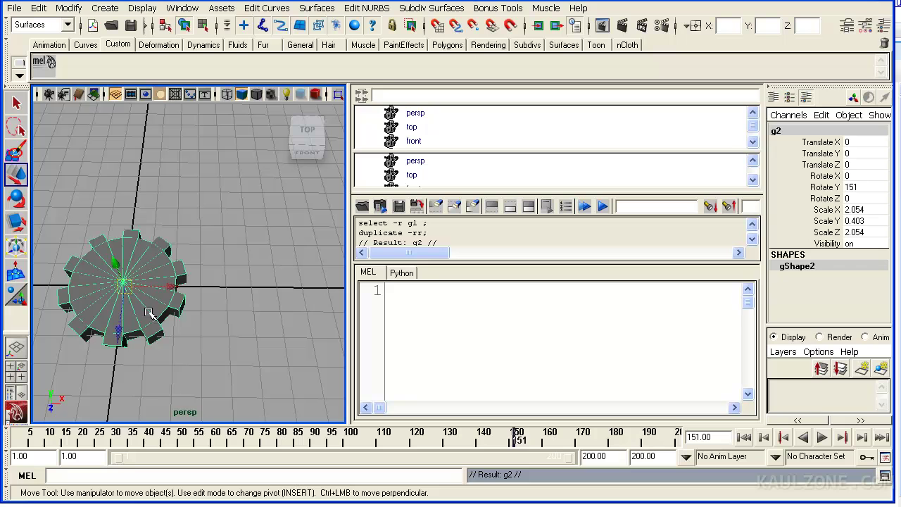
{"action": "left_click_drag", "start_coordinate": [171, 290], "coordinate": [286, 292]}
{"action": "key", "text": "e"}
{"action": "left_click_drag", "start_coordinate": [291, 337], "coordinate": [282, 331]}
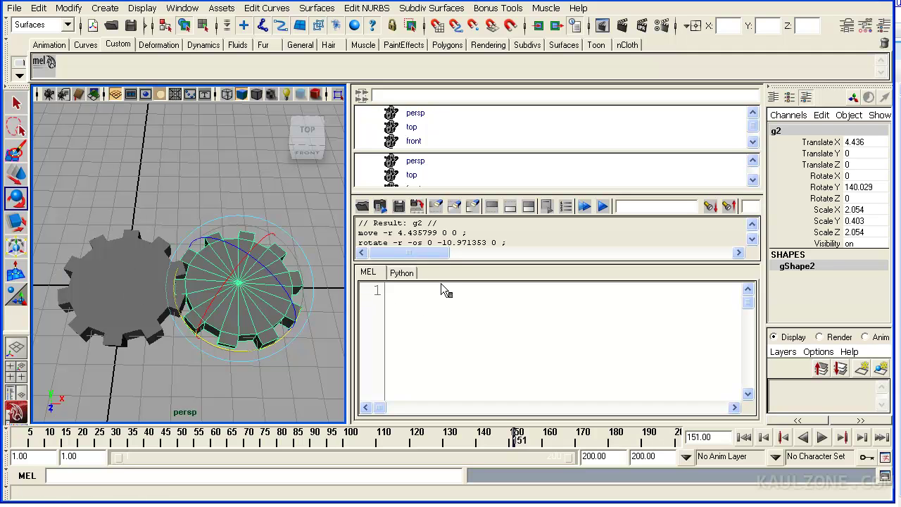
{"action": "key", "text": "alt+Tab"}
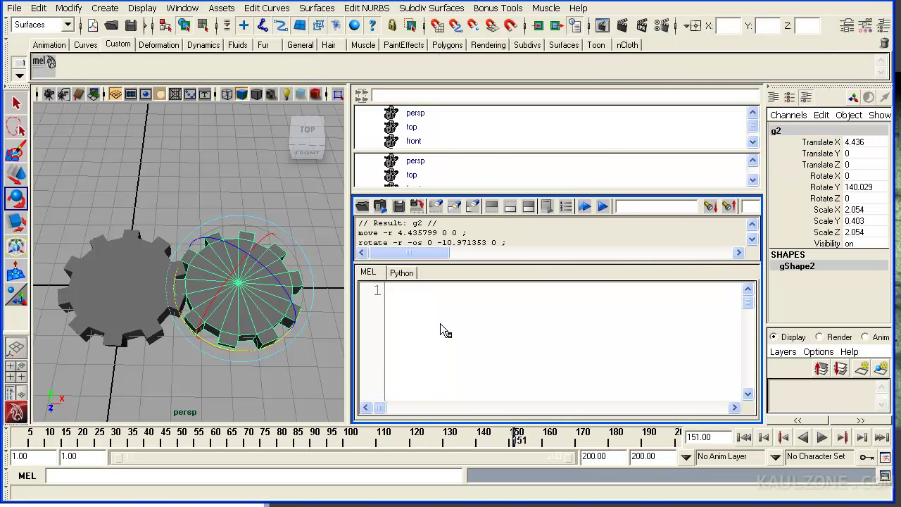
{"action": "key", "text": "space"}
Step: Create expression2, g2.ry=-g1.ry;, in the Expression Editor
{"action": "left_click", "coordinate": [462, 150]}
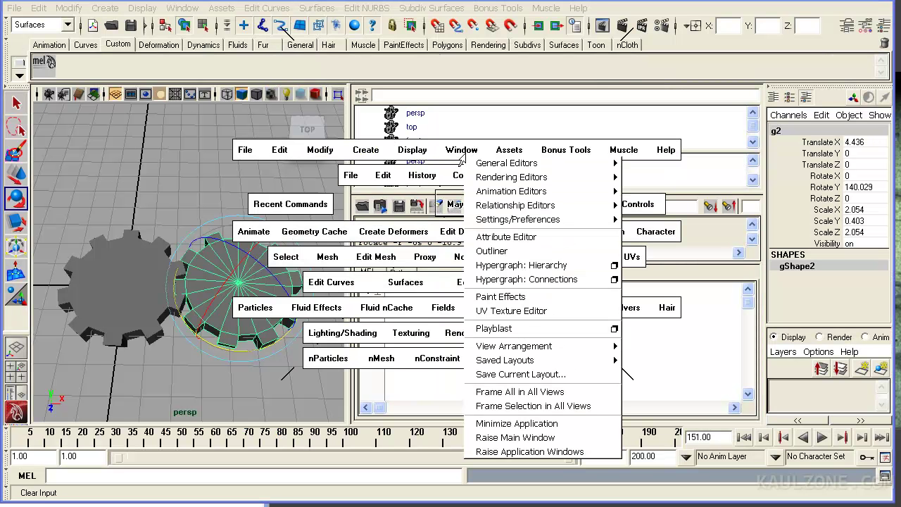
{"action": "mouse_move", "coordinate": [535, 191]}
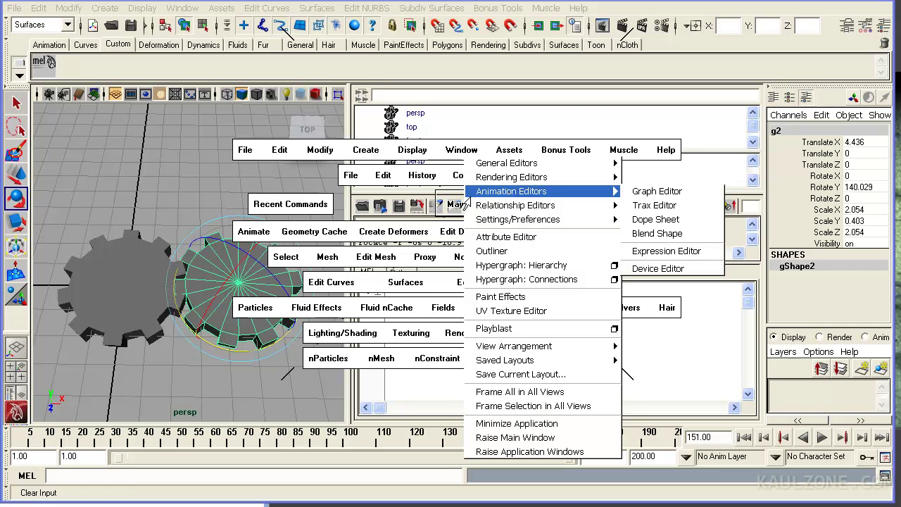
{"action": "left_click", "coordinate": [666, 252]}
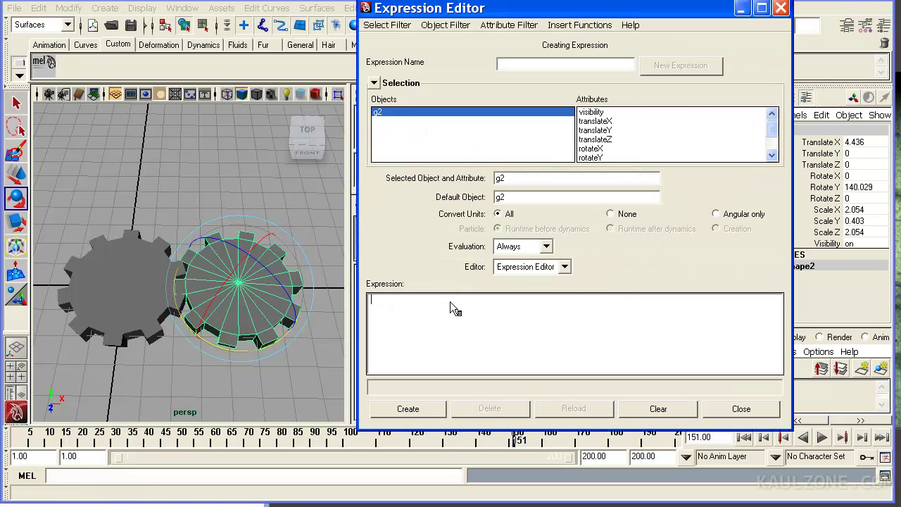
{"action": "type", "text": "g2"}
{"action": "type", "text": "-g1.ry"}
{"action": "left_click", "coordinate": [445, 297]}
{"action": "left_click", "coordinate": [409, 408]}
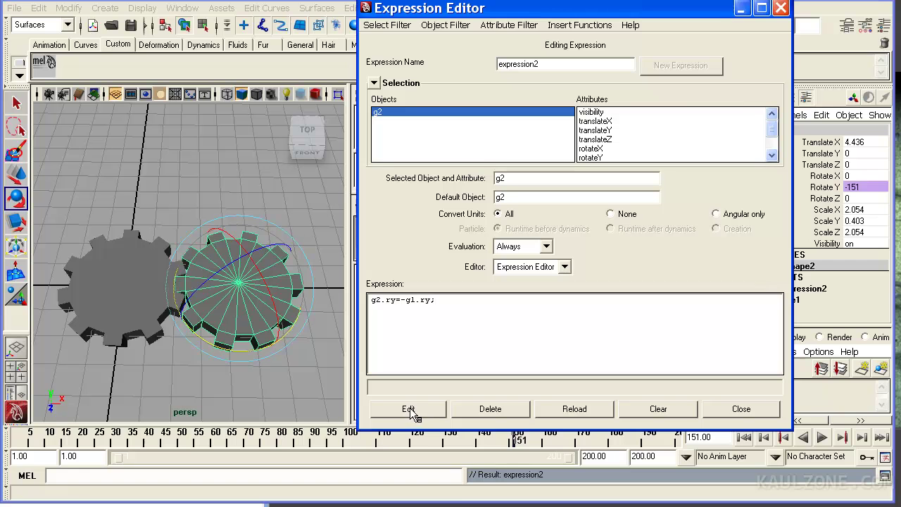
Step: Play back to check the gears counter-rotate, then select g1
{"action": "left_click", "coordinate": [821, 437]}
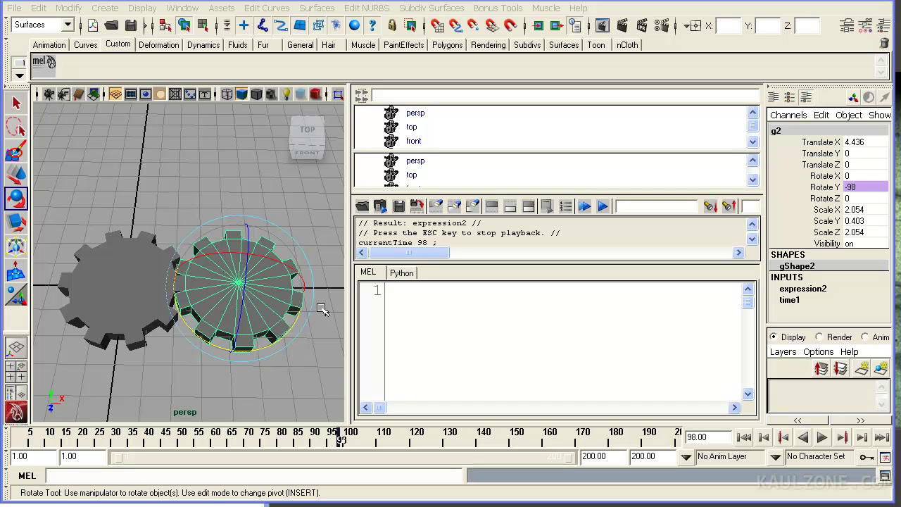
{"action": "left_click", "coordinate": [259, 393]}
{"action": "left_click", "coordinate": [154, 262]}
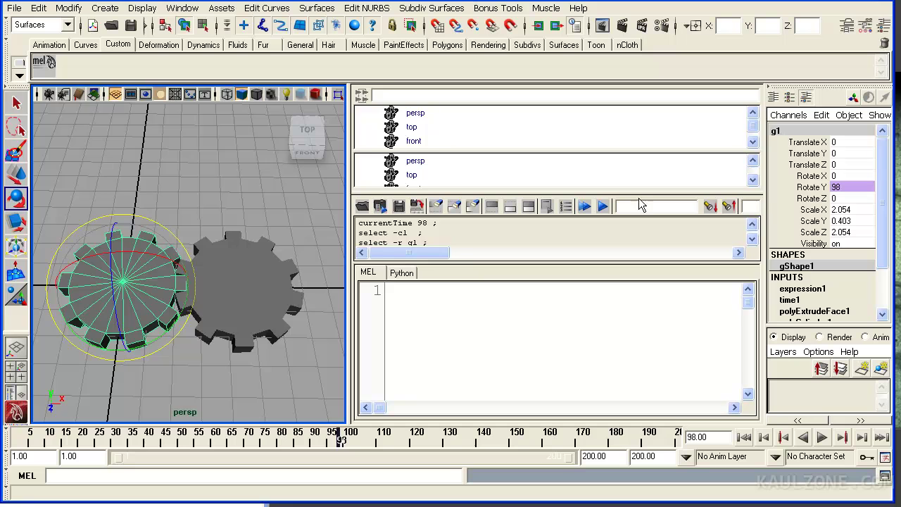
Step: Add a keyable Float attribute named gearSpeed to g1 via Modify > Add Attribute
{"action": "key", "text": "space"}
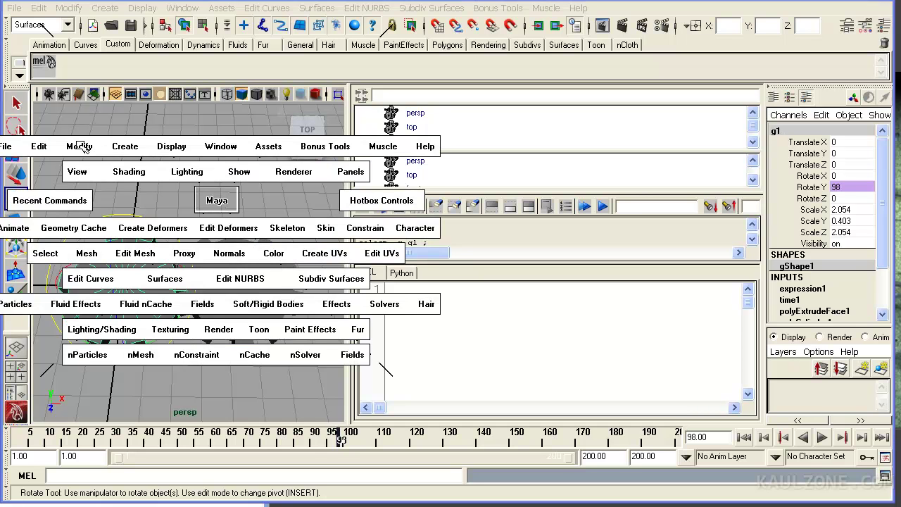
{"action": "left_click_drag", "start_coordinate": [83, 146], "coordinate": [100, 326]}
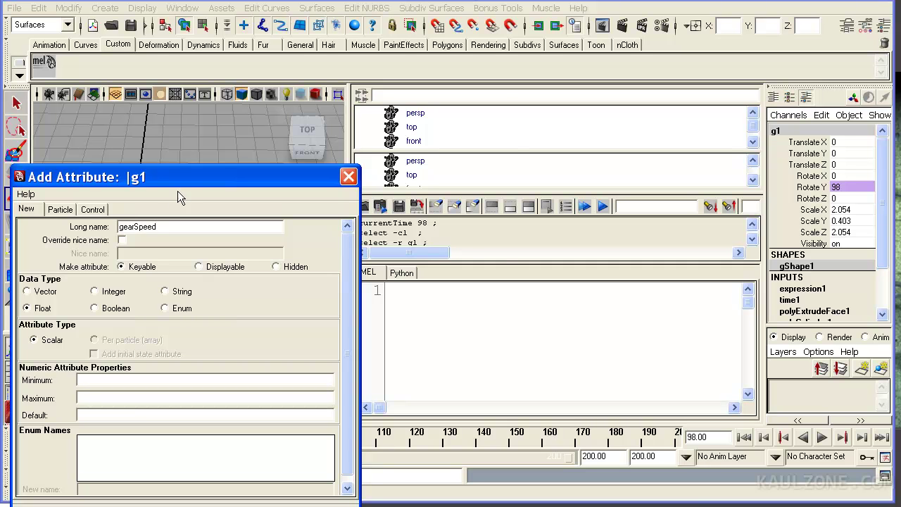
{"action": "left_click_drag", "start_coordinate": [176, 177], "coordinate": [325, 84]}
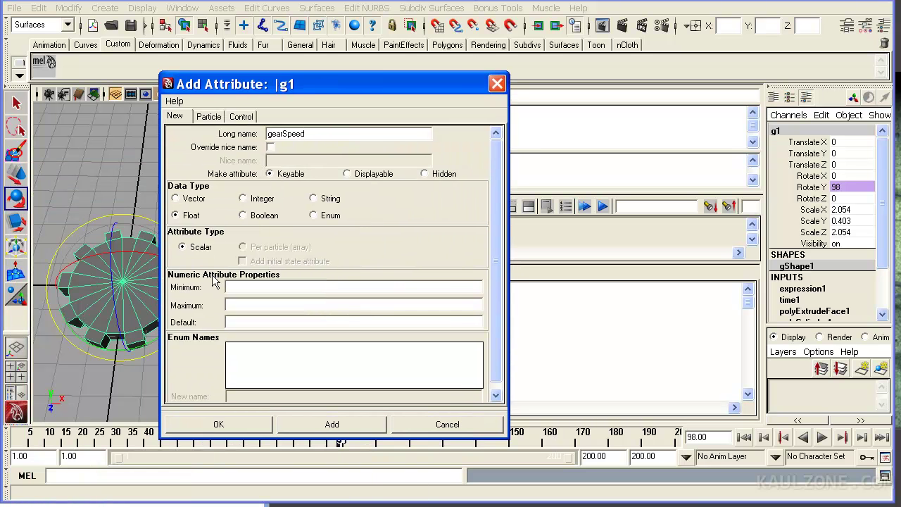
{"action": "left_click", "coordinate": [219, 424]}
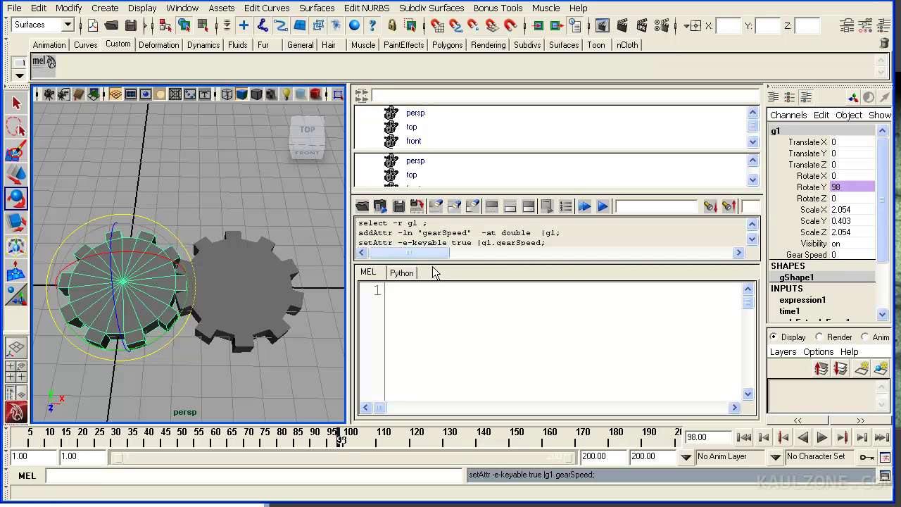
Step: Deselect g1 and open the Expression Editor
{"action": "left_click", "coordinate": [436, 303]}
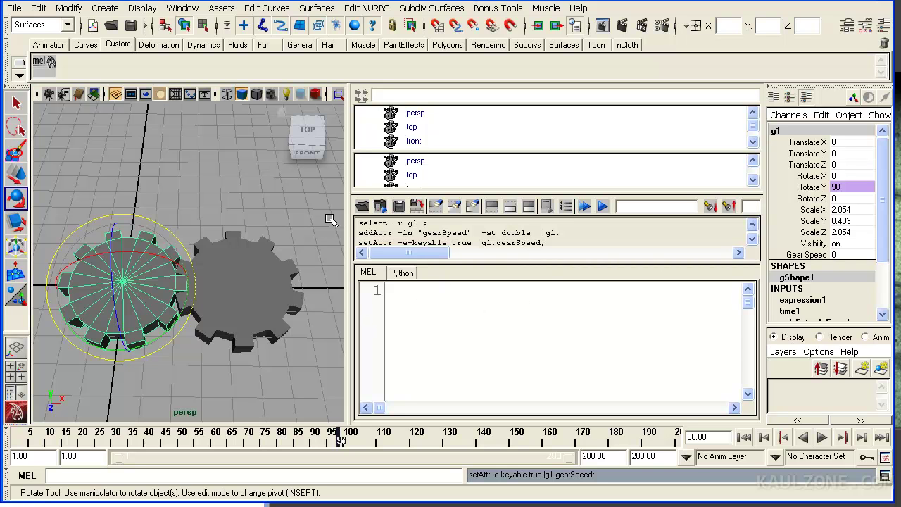
{"action": "left_click", "coordinate": [329, 215]}
{"action": "key", "text": "alt+space"}
{"action": "key", "text": "Escape"}
{"action": "key", "text": "space"}
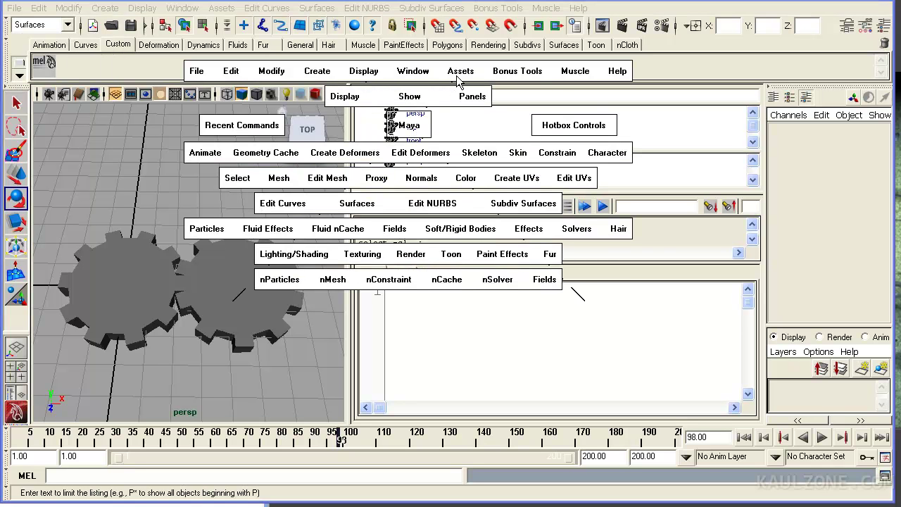
{"action": "left_click", "coordinate": [431, 73]}
{"action": "mouse_move", "coordinate": [454, 129]}
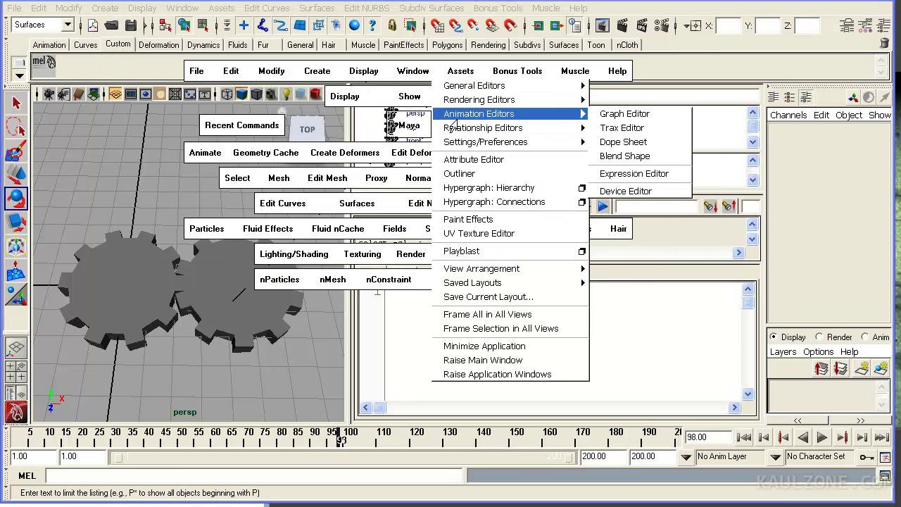
{"action": "mouse_move", "coordinate": [581, 114]}
{"action": "left_click", "coordinate": [627, 174]}
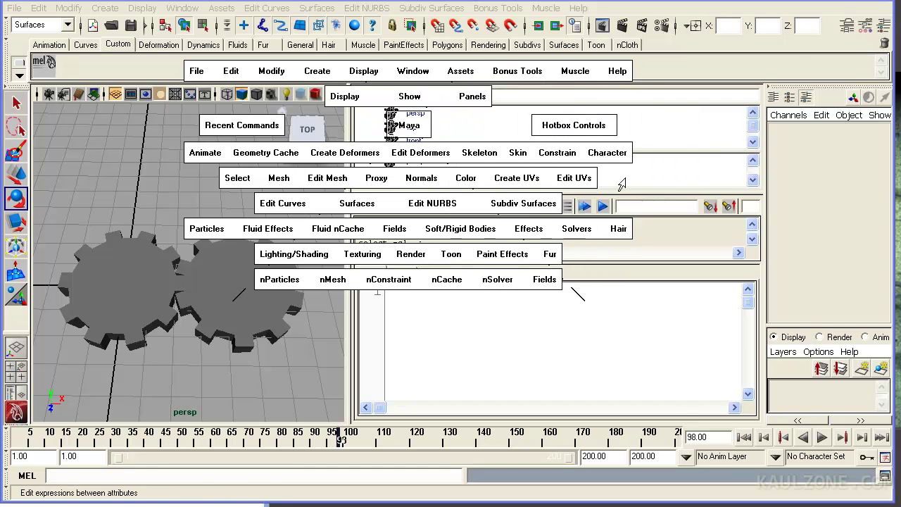
Step: Load expression1 by name, replace 'frame' with g1.gearSpeed, and apply the edit
{"action": "left_click", "coordinate": [388, 26]}
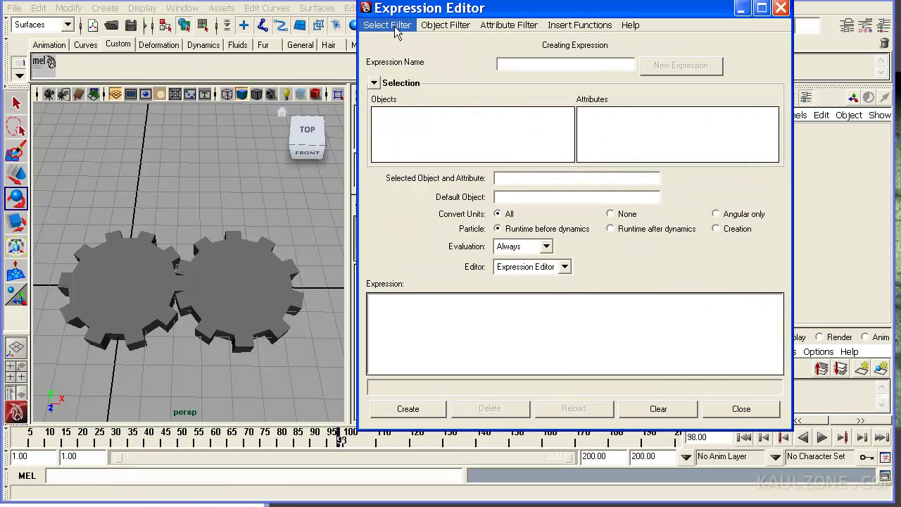
{"action": "left_click", "coordinate": [411, 38]}
{"action": "left_click", "coordinate": [406, 113]}
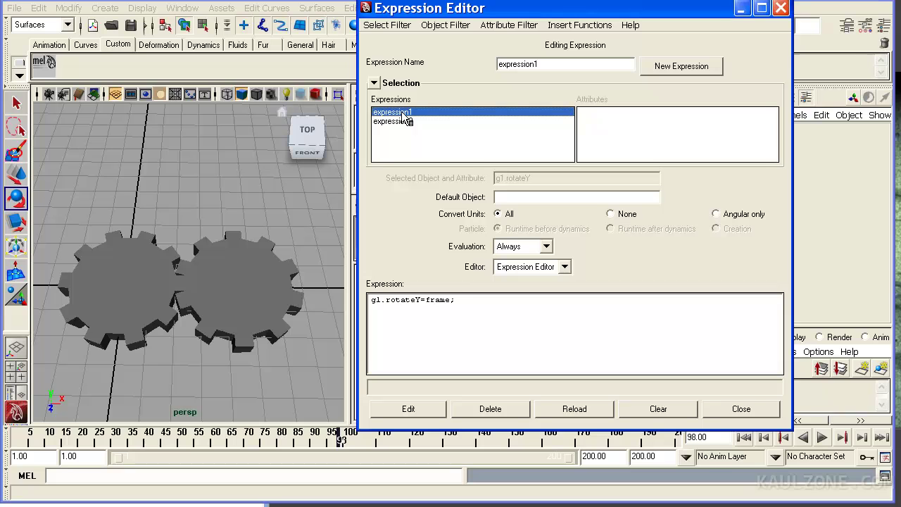
{"action": "left_click", "coordinate": [405, 122]}
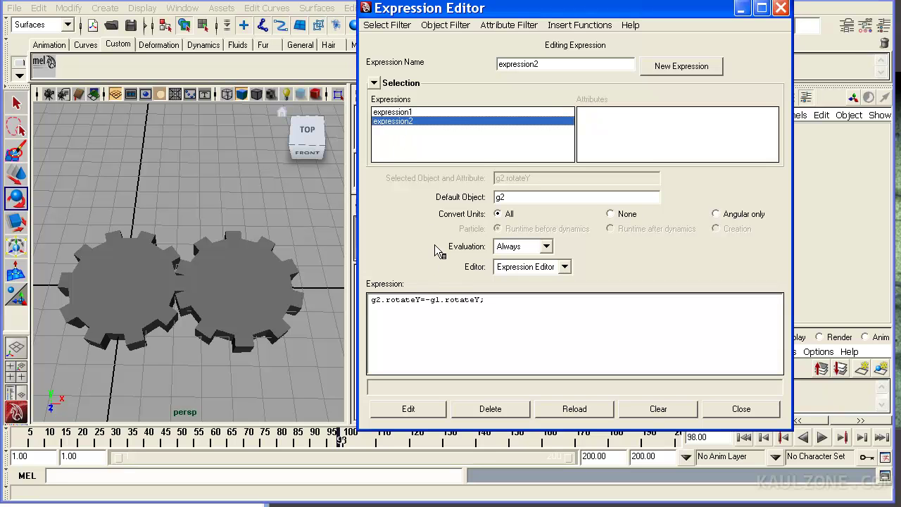
{"action": "left_click", "coordinate": [403, 113]}
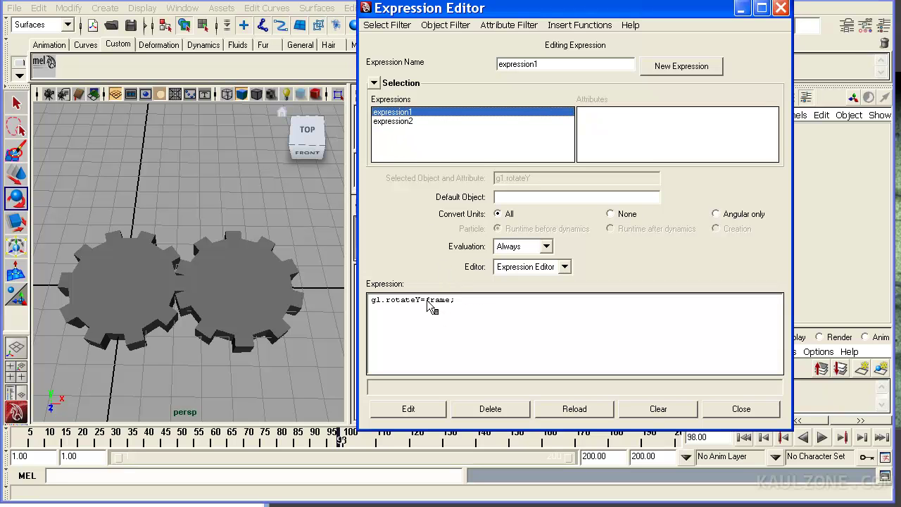
{"action": "left_click_drag", "start_coordinate": [427, 300], "coordinate": [450, 300]}
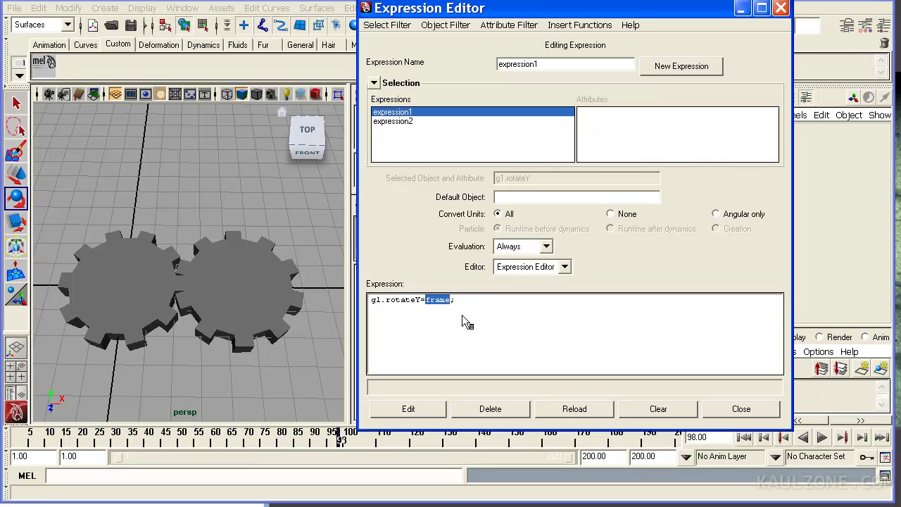
{"action": "type", "text": "gearSpeed"}
{"action": "left_click", "coordinate": [389, 407]}
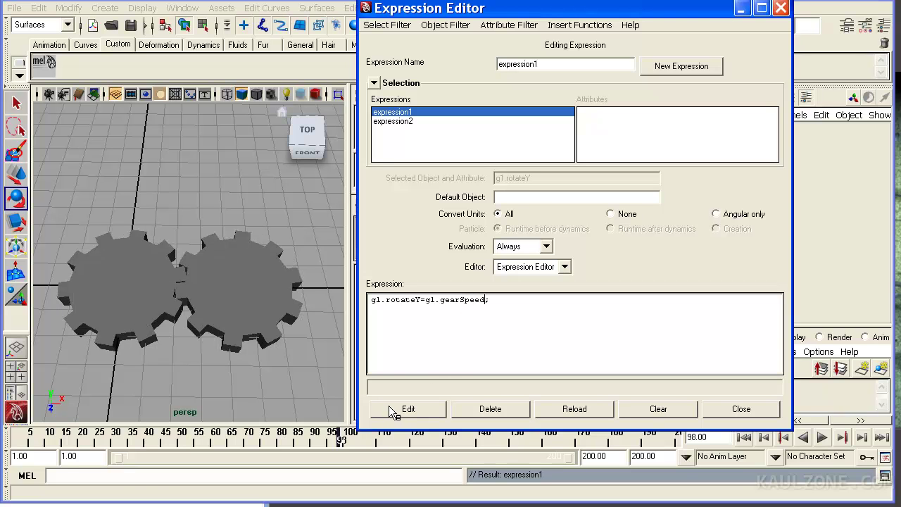
Step: Set g1's Gear Speed to 10 and play back to test the expression
{"action": "left_click_drag", "start_coordinate": [682, 12], "coordinate": [549, 8]}
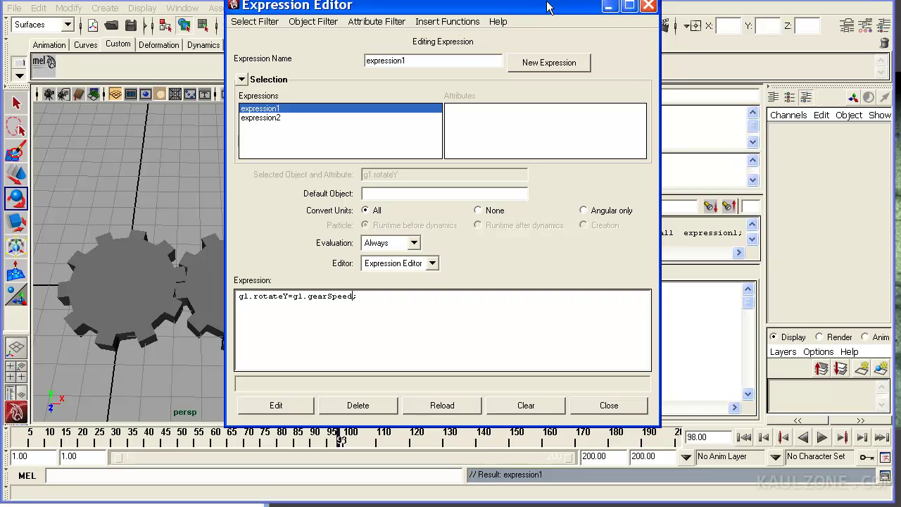
{"action": "left_click", "coordinate": [822, 439]}
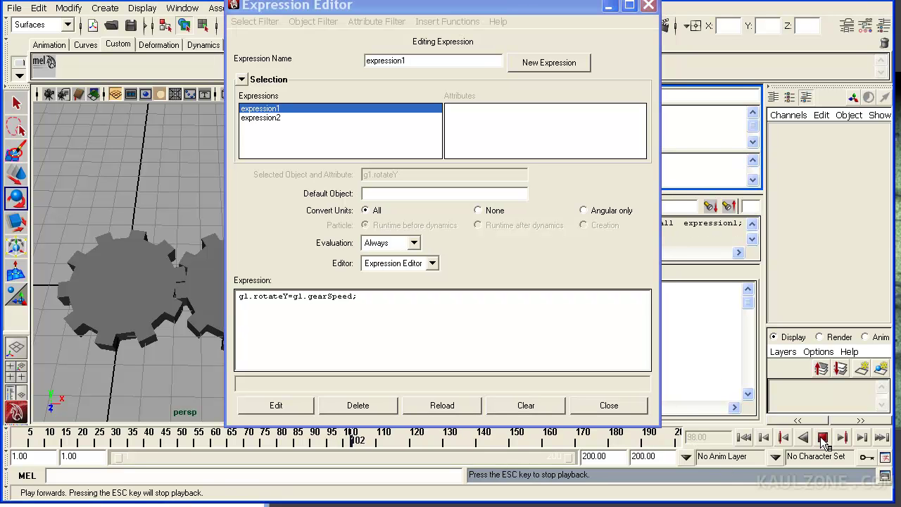
{"action": "left_click", "coordinate": [822, 439]}
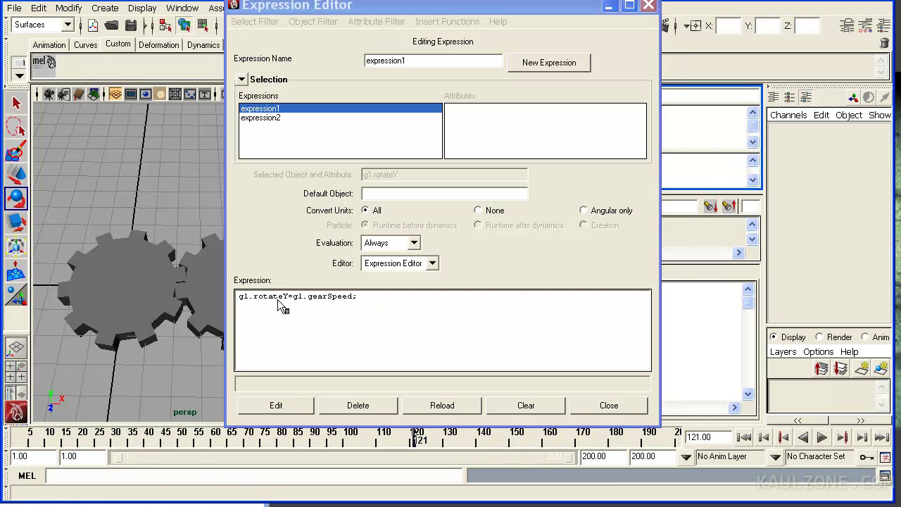
{"action": "left_click", "coordinate": [156, 276]}
{"action": "double_click", "coordinate": [844, 254]}
{"action": "type", "text": "10"}
{"action": "key", "text": "Return"}
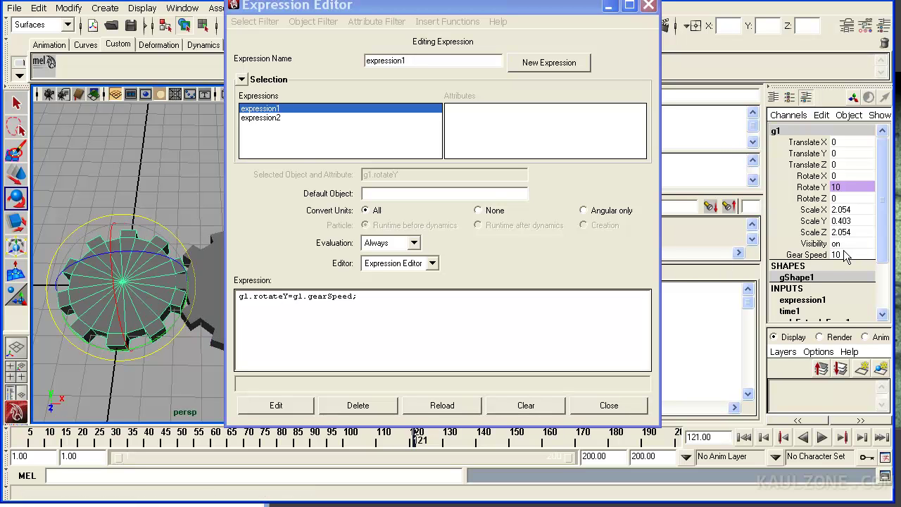
{"action": "left_click", "coordinate": [821, 438]}
{"action": "left_click", "coordinate": [822, 437]}
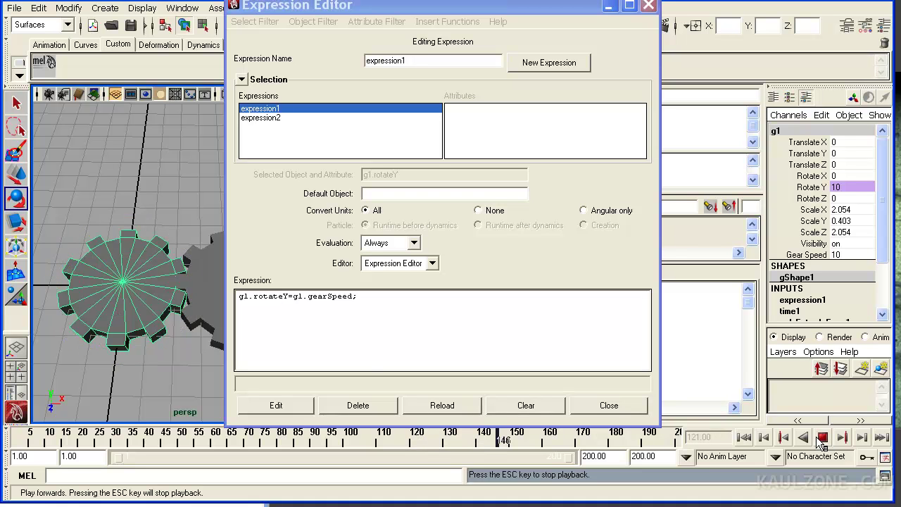
Step: Change expression1 to g1.rotateY+=g1.gearSpeed; and replay from the first frame
{"action": "left_click", "coordinate": [295, 303]}
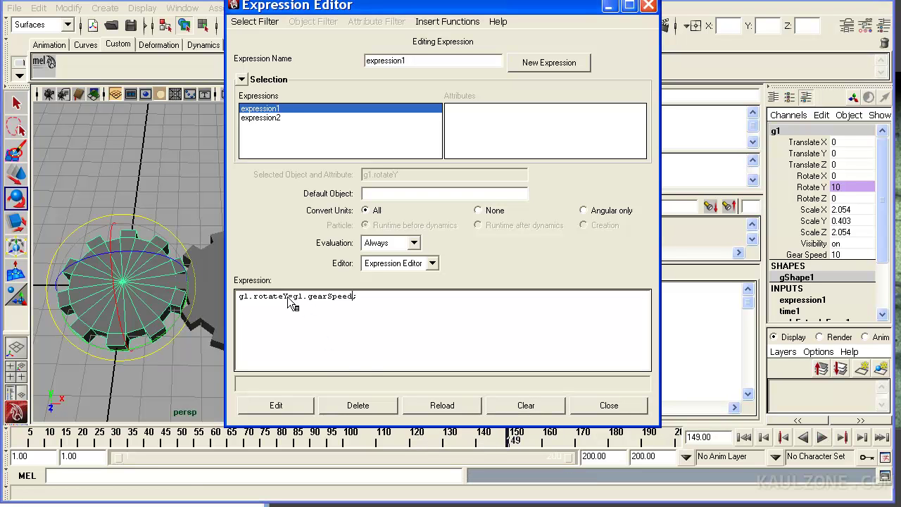
{"action": "type", "text": "+"}
{"action": "left_click", "coordinate": [286, 405]}
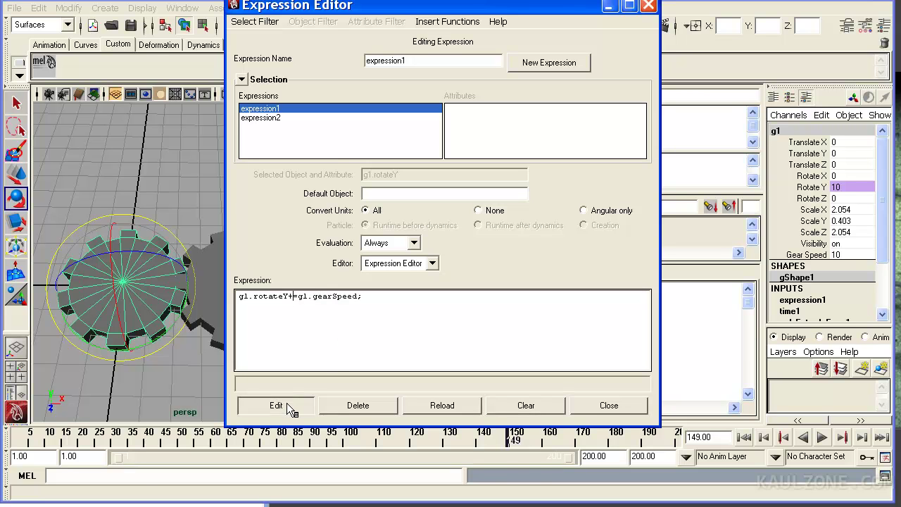
{"action": "left_click", "coordinate": [743, 437]}
{"action": "left_click", "coordinate": [822, 438]}
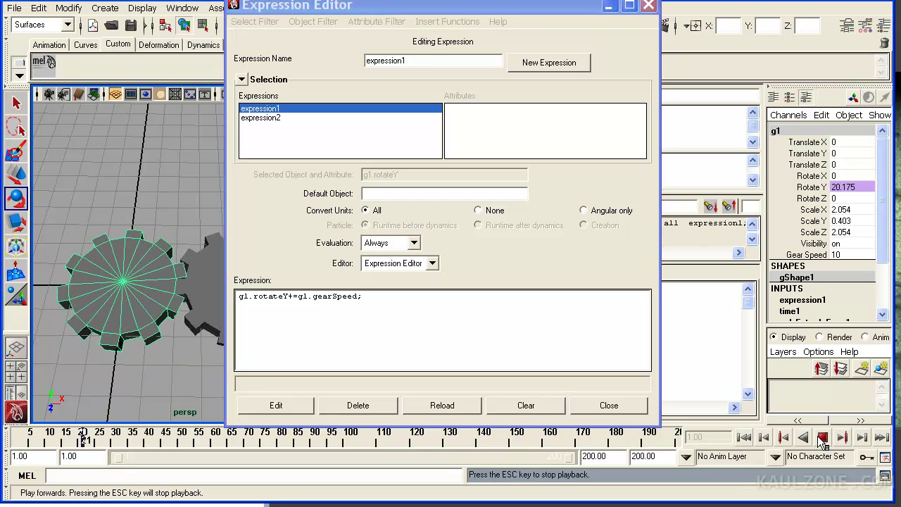
{"action": "left_click", "coordinate": [822, 437]}
Step: Test Gear Speed values of 5, 0 and 0.5 during playback
{"action": "double_click", "coordinate": [845, 255]}
{"action": "type", "text": "5"}
{"action": "key", "text": "Return"}
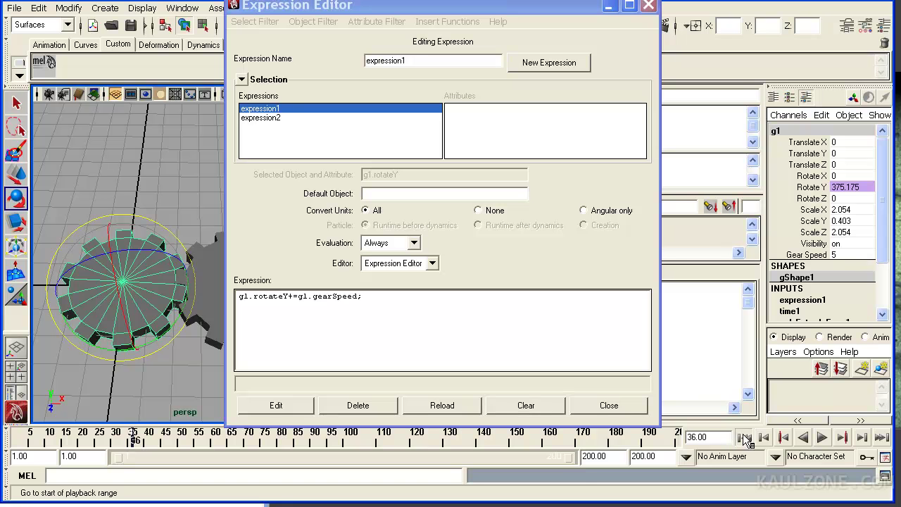
{"action": "left_click", "coordinate": [743, 437]}
{"action": "left_click", "coordinate": [823, 438]}
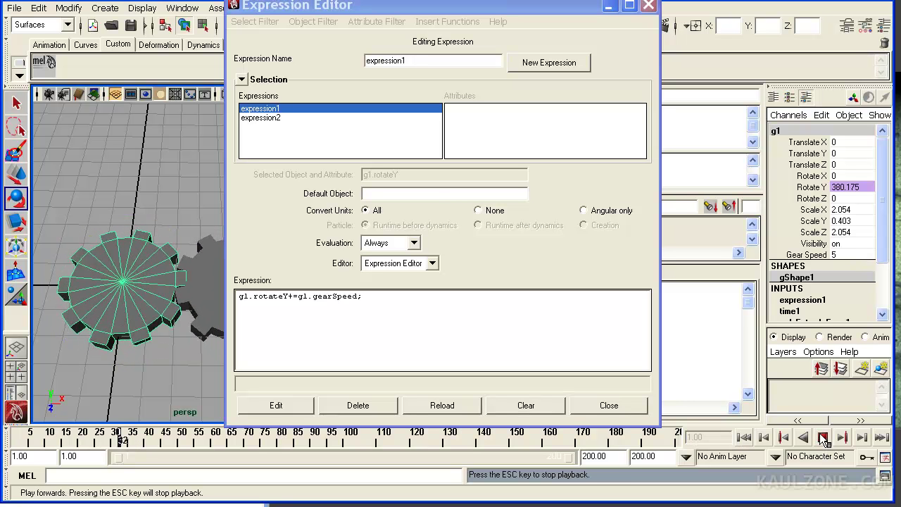
{"action": "double_click", "coordinate": [843, 254]}
{"action": "type", "text": "0"}
{"action": "key", "text": "Return"}
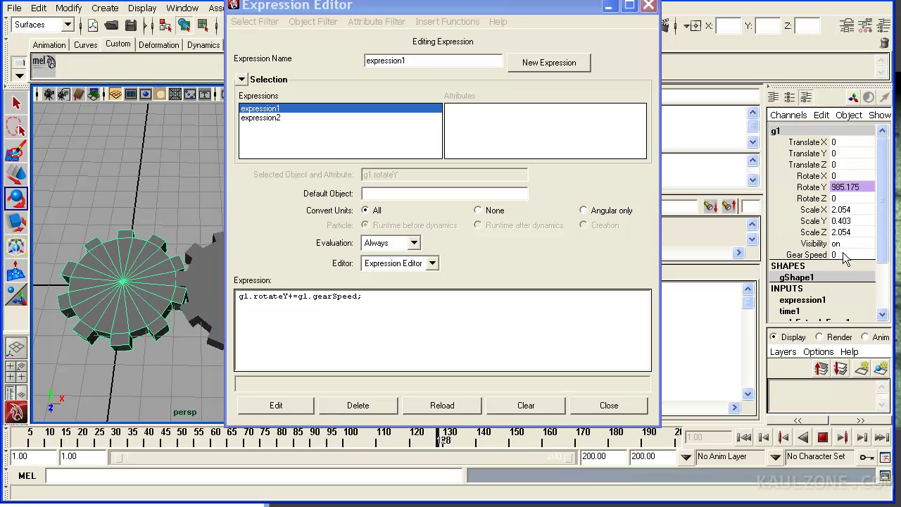
{"action": "type", "text": "0.5"}
{"action": "key", "text": "Return"}
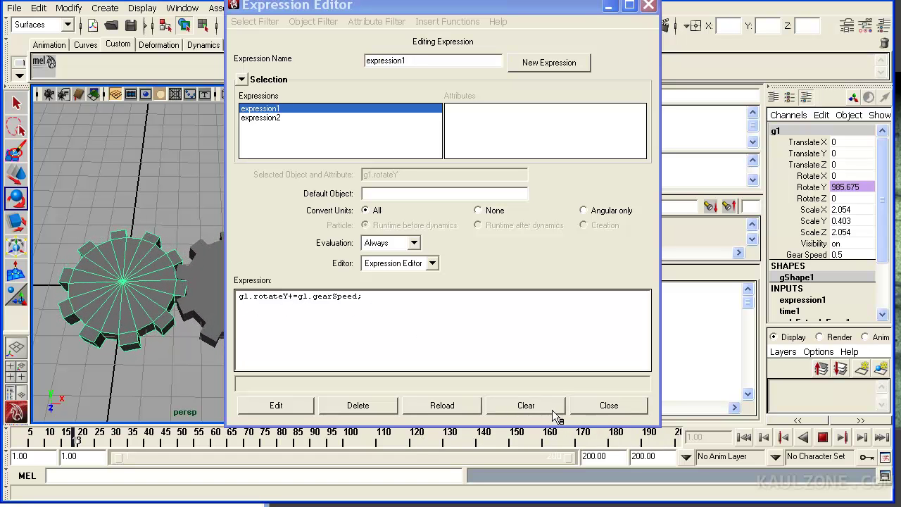
Step: Close the expression window, try a Gear Speed of 5 during playback, then stop and rewind
{"action": "left_click", "coordinate": [607, 406]}
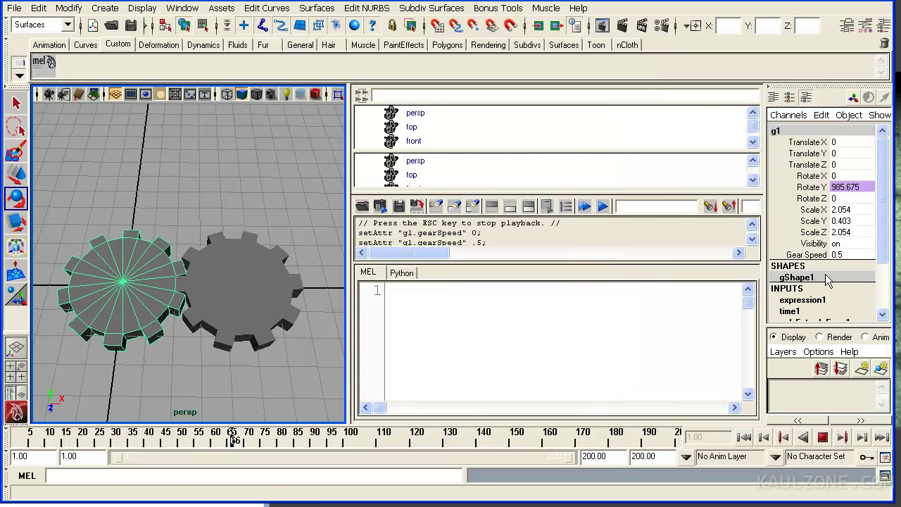
{"action": "double_click", "coordinate": [851, 256]}
{"action": "type", "text": "5"}
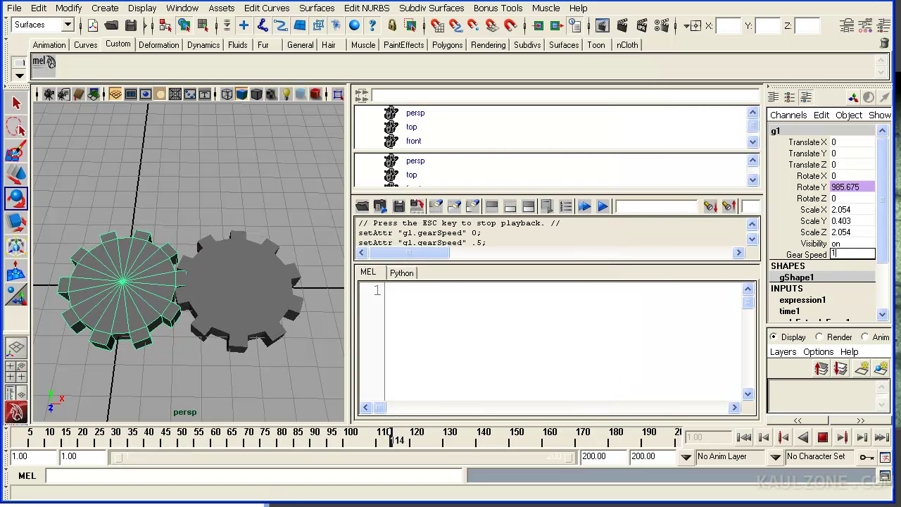
{"action": "key", "text": "Return"}
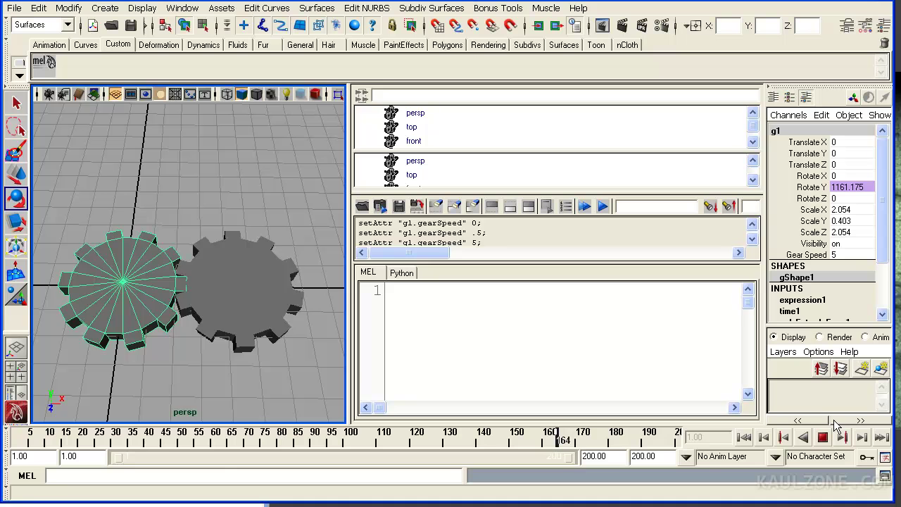
{"action": "left_click", "coordinate": [824, 437]}
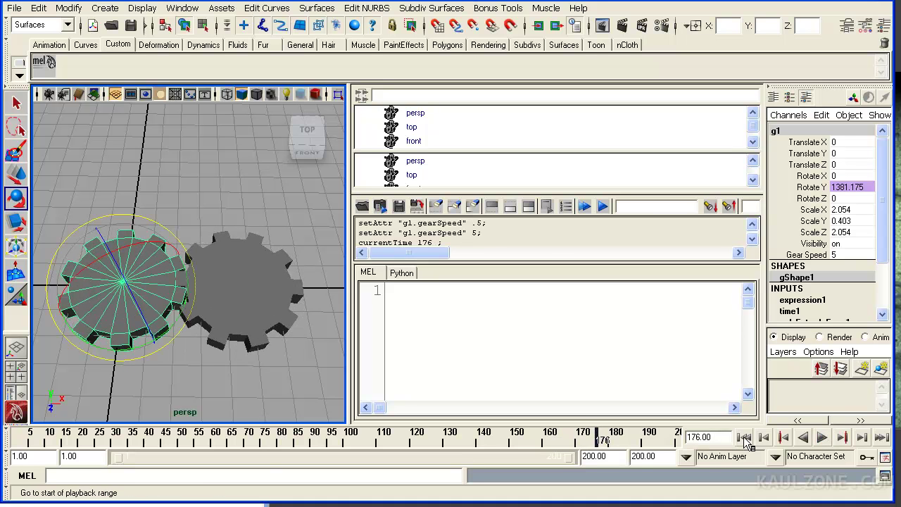
{"action": "left_click", "coordinate": [744, 437]}
Step: Key Gear Speed at 0 on frame 1
{"action": "double_click", "coordinate": [847, 255]}
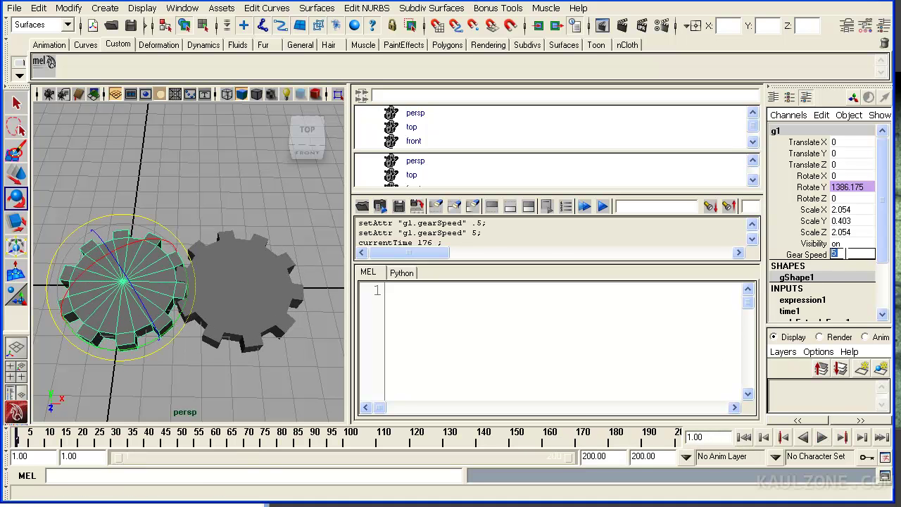
{"action": "type", "text": "0"}
{"action": "key", "text": "Return"}
{"action": "left_click", "coordinate": [808, 255]}
{"action": "right_click", "coordinate": [810, 259]}
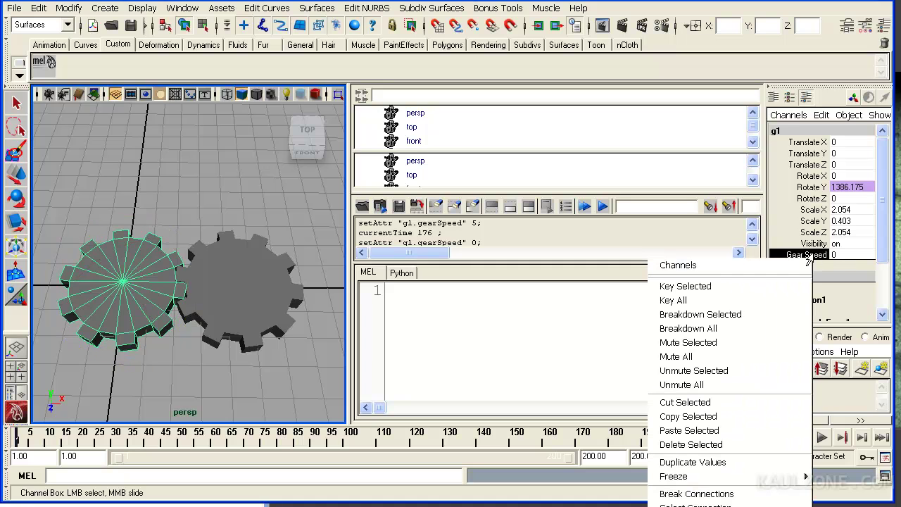
{"action": "left_click", "coordinate": [772, 289]}
{"action": "key", "text": "e"}
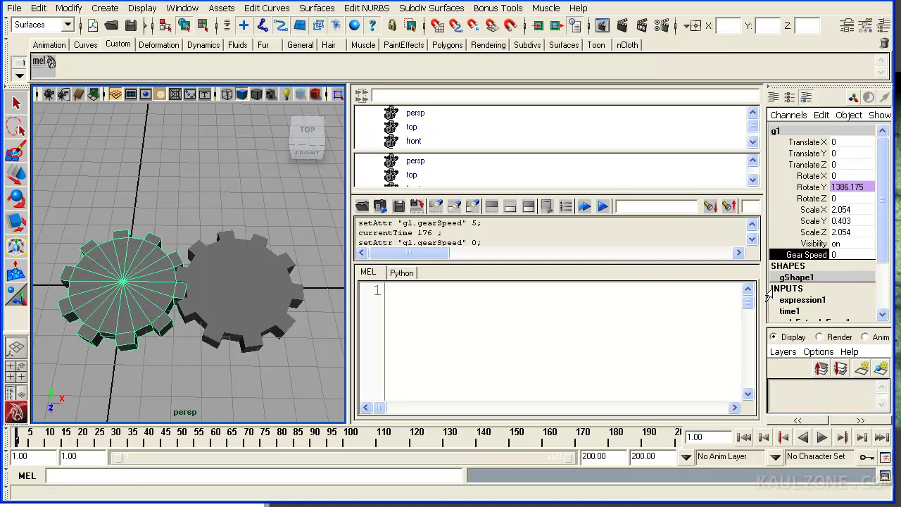
Step: Add a Gear Speed key at frame 30
{"action": "key", "text": "alt+v"}
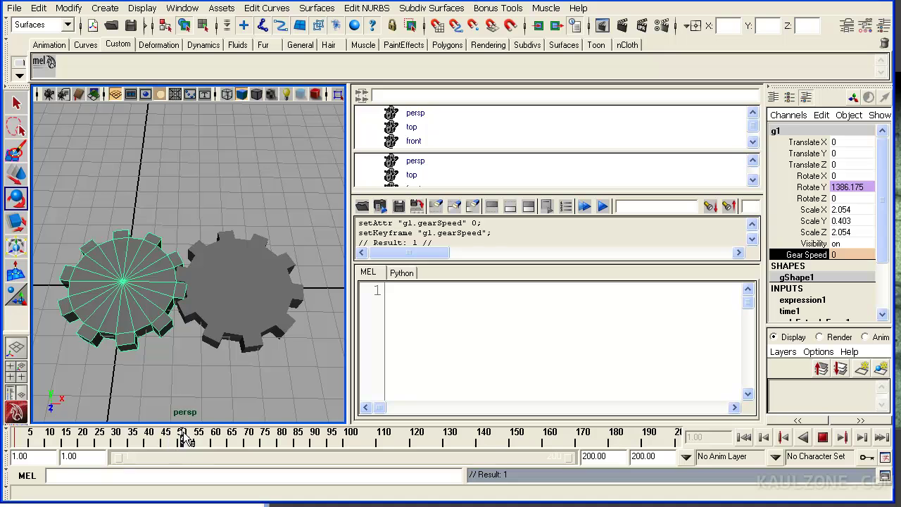
{"action": "left_click_drag", "start_coordinate": [192, 440], "coordinate": [114, 440]}
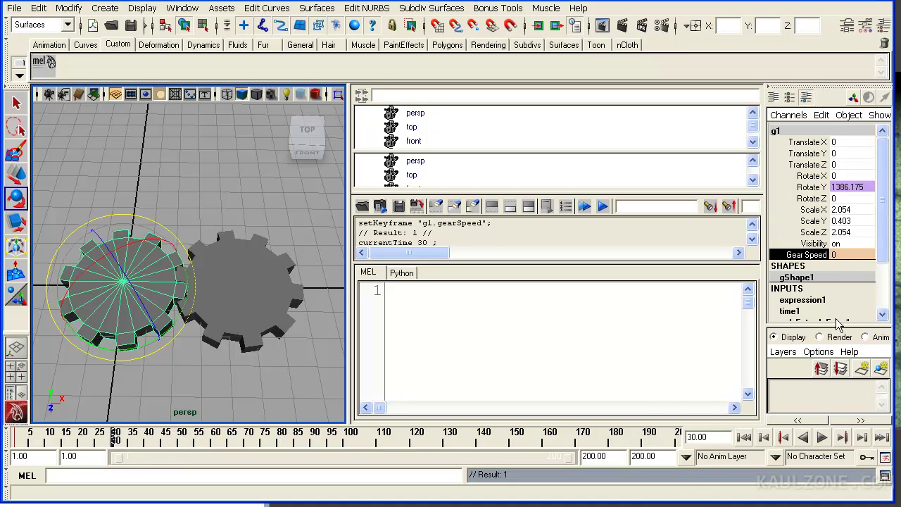
{"action": "right_click", "coordinate": [822, 259]}
{"action": "left_click", "coordinate": [774, 284]}
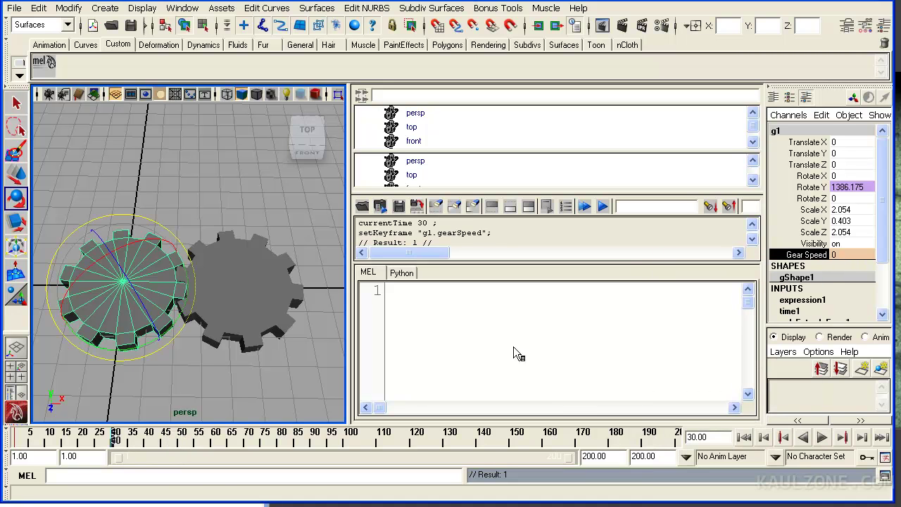
Step: Key Gear Speed at 5 on frame 49
{"action": "left_click_drag", "start_coordinate": [131, 441], "coordinate": [180, 440]}
{"action": "left_click", "coordinate": [853, 254]}
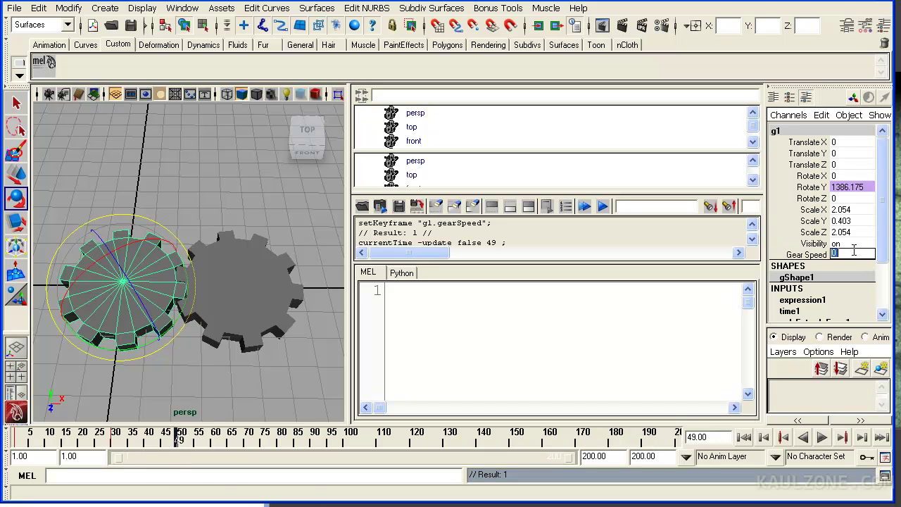
{"action": "type", "text": "5"}
{"action": "key", "text": "Return"}
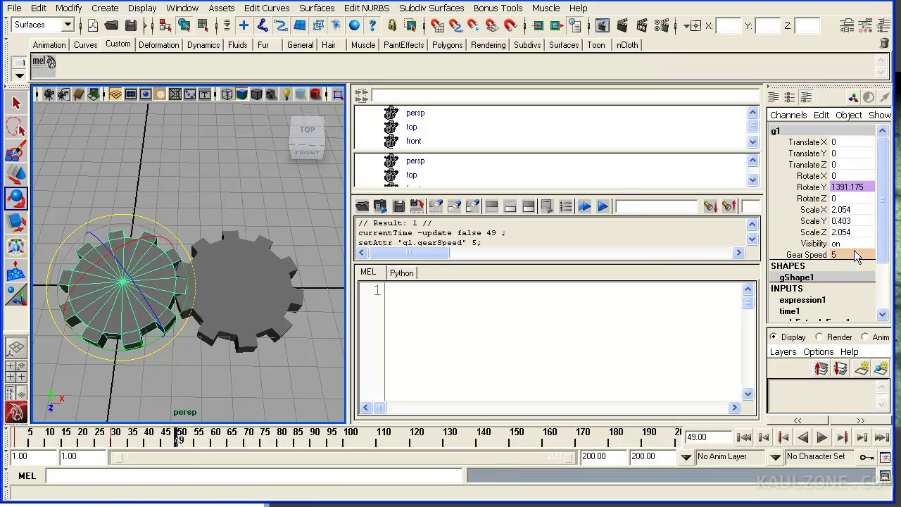
{"action": "right_click", "coordinate": [806, 256]}
{"action": "left_click", "coordinate": [713, 285]}
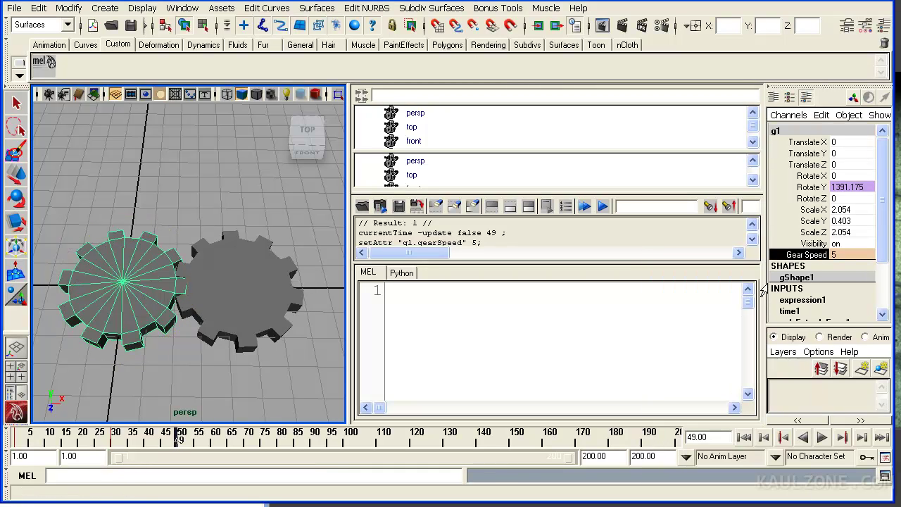
Step: Play the animation from frame 1 and stop at frame 129
{"action": "left_click", "coordinate": [744, 437]}
{"action": "left_click", "coordinate": [822, 437]}
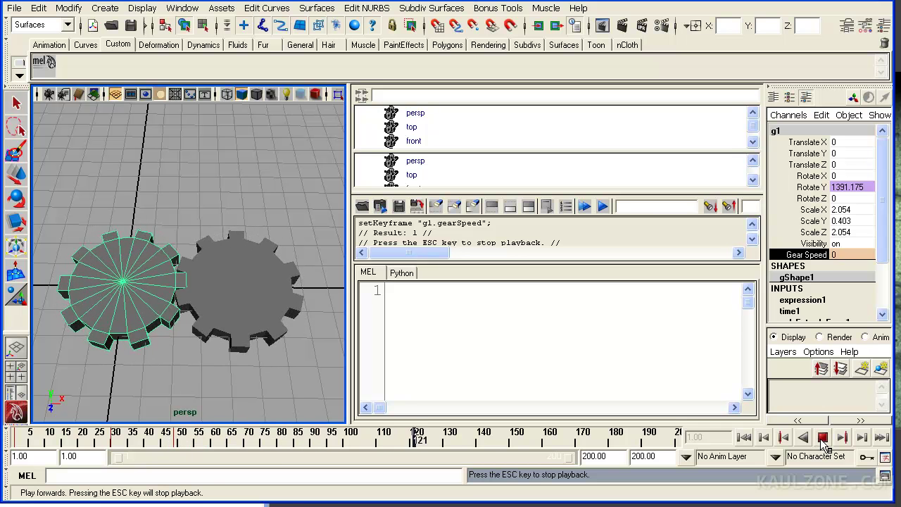
{"action": "left_click", "coordinate": [822, 437]}
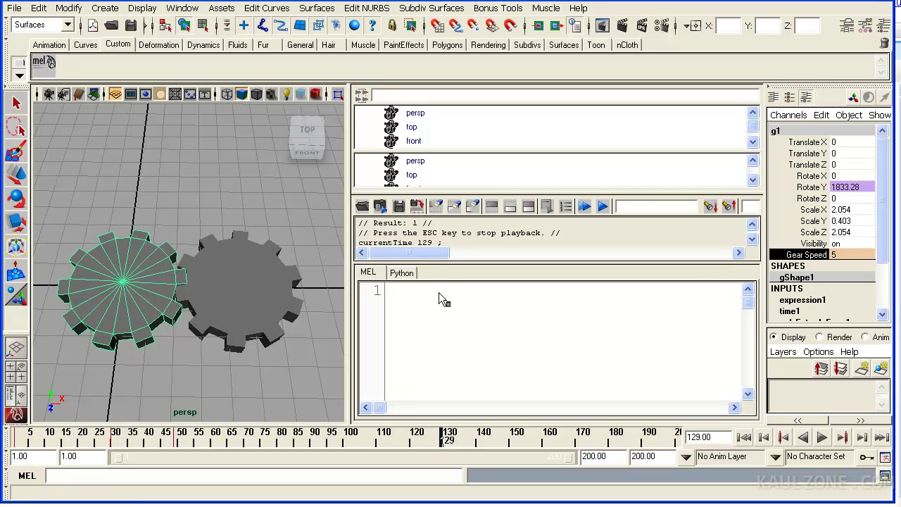
Step: Write the MEL lines window -t "gearSpeed" myWindow; showWindow myWindow;
{"action": "key", "text": "BackSpace"}
{"action": "key", "text": "BackSpace"}
{"action": "type", "text": "wind"}
{"action": "type", "text": "show"}
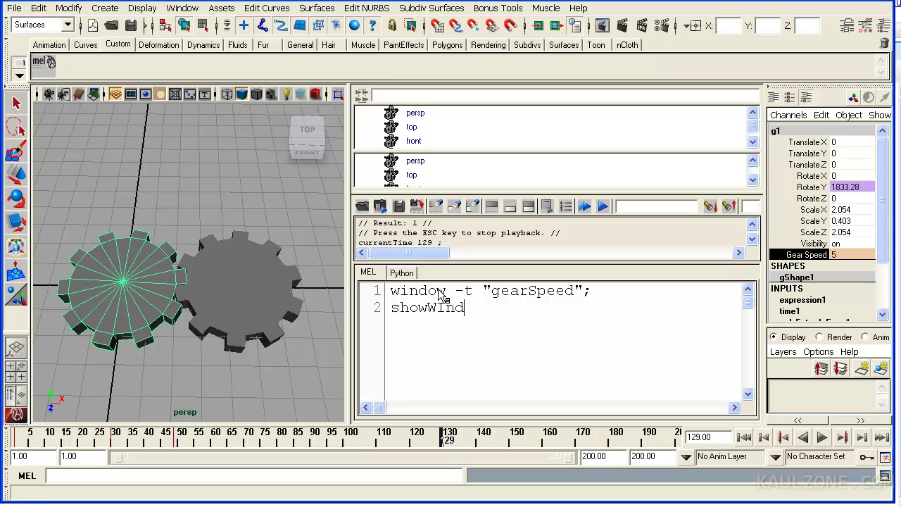
{"action": "type", "text": "Wi"}
{"action": "left_click", "coordinate": [583, 291]}
{"action": "type", "text": "myWindow; showWindow "}
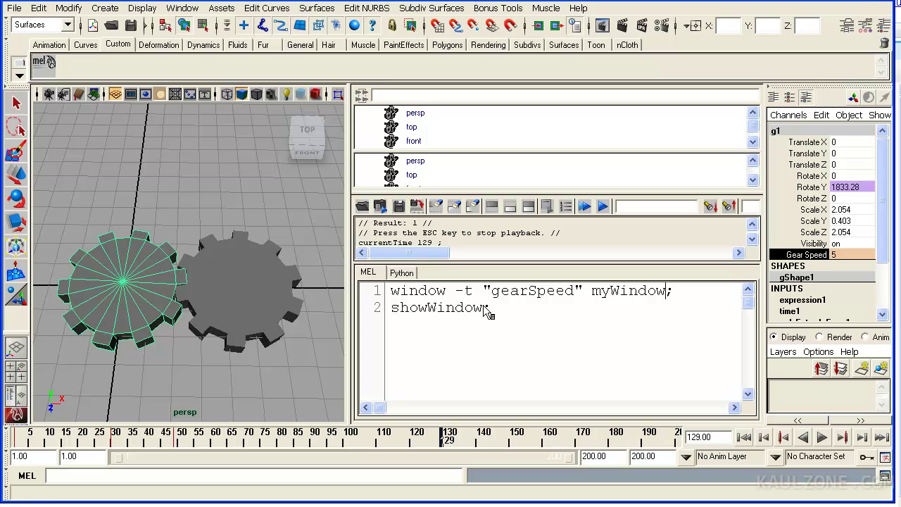
{"action": "type", "text": "myWindow;"}
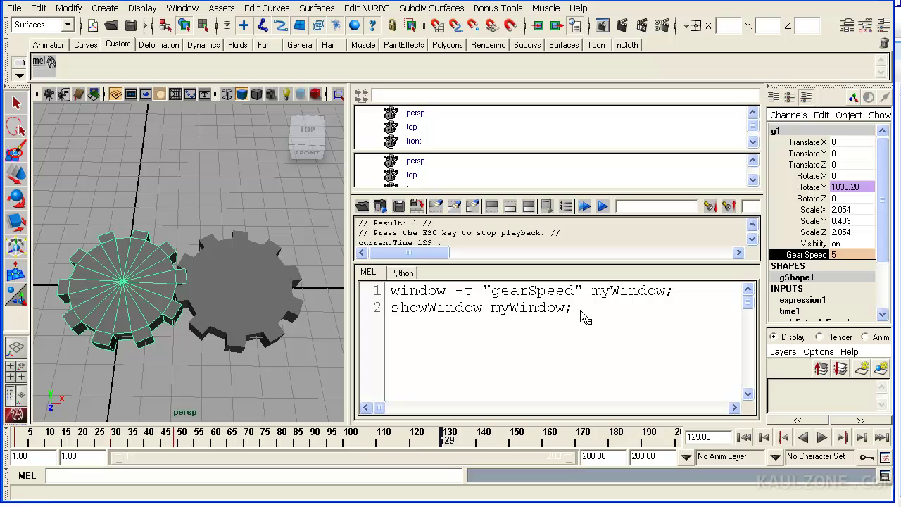
Step: Run the script and close the resulting empty gearSpeed window
{"action": "left_click_drag", "start_coordinate": [582, 313], "coordinate": [372, 291]}
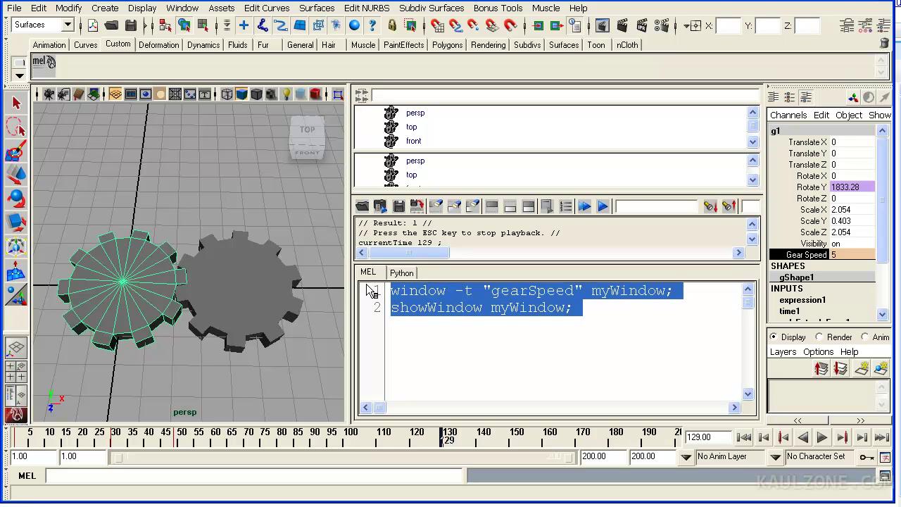
{"action": "key", "text": "ctrl+Return"}
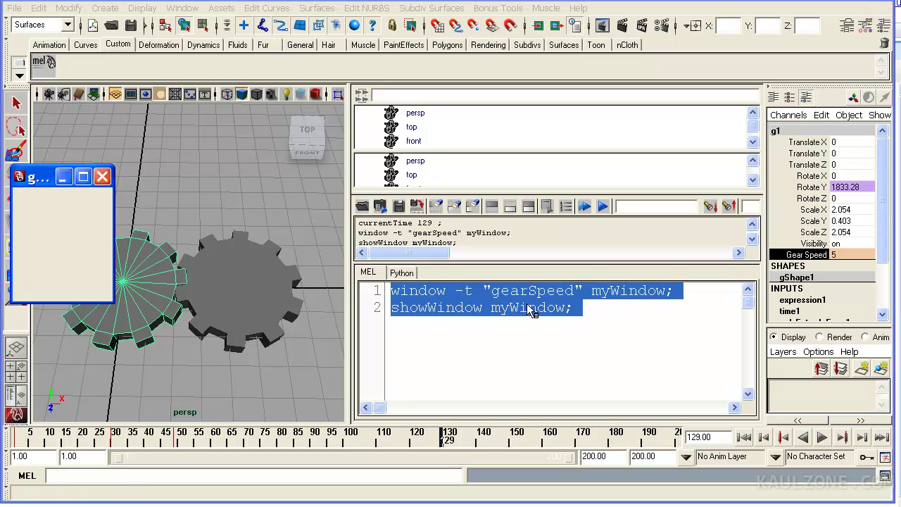
{"action": "left_click_drag", "start_coordinate": [41, 181], "coordinate": [202, 89]}
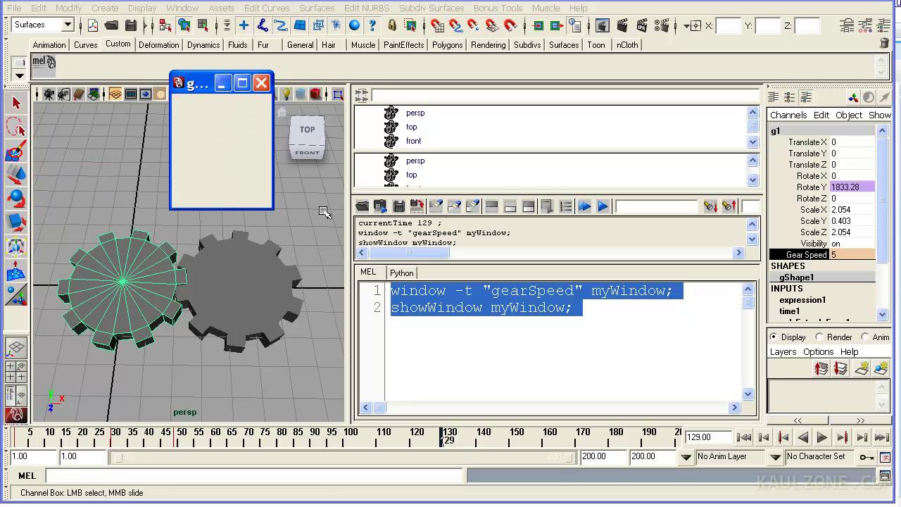
{"action": "left_click", "coordinate": [261, 84]}
{"action": "left_click", "coordinate": [694, 307]}
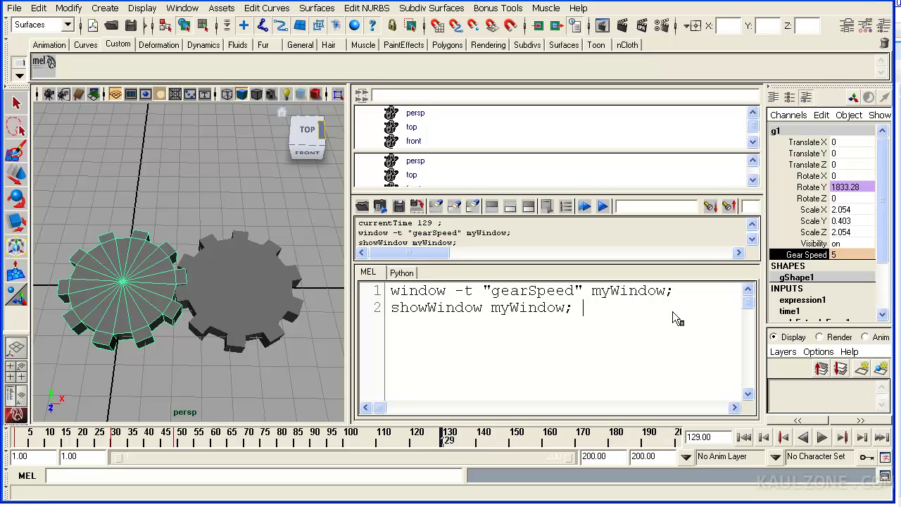
Step: Add columnLayout; and attrFieldSliderGrp -min 10 -max 10 -at g1.gearSpeed; before showWindow
{"action": "left_click", "coordinate": [684, 291]}
{"action": "key", "text": "Return"}
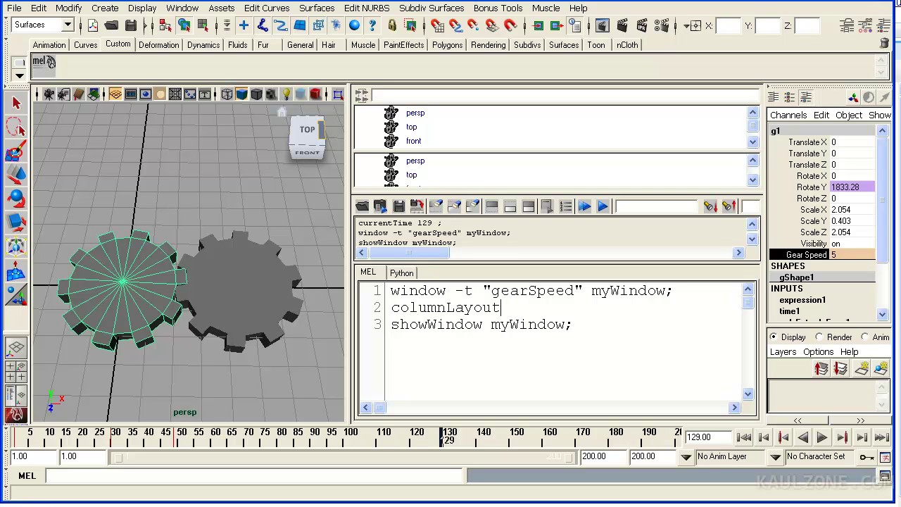
{"action": "key", "text": "Return"}
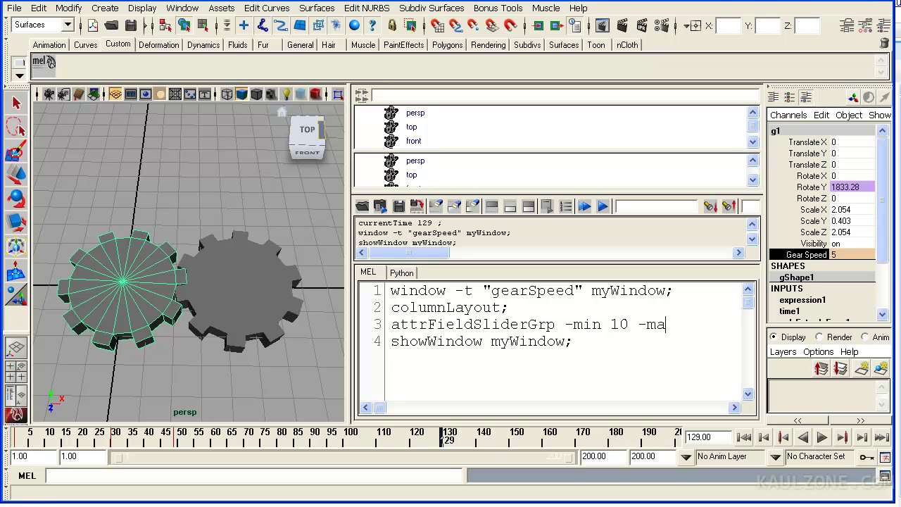
{"action": "type", "text": "10 -at "}
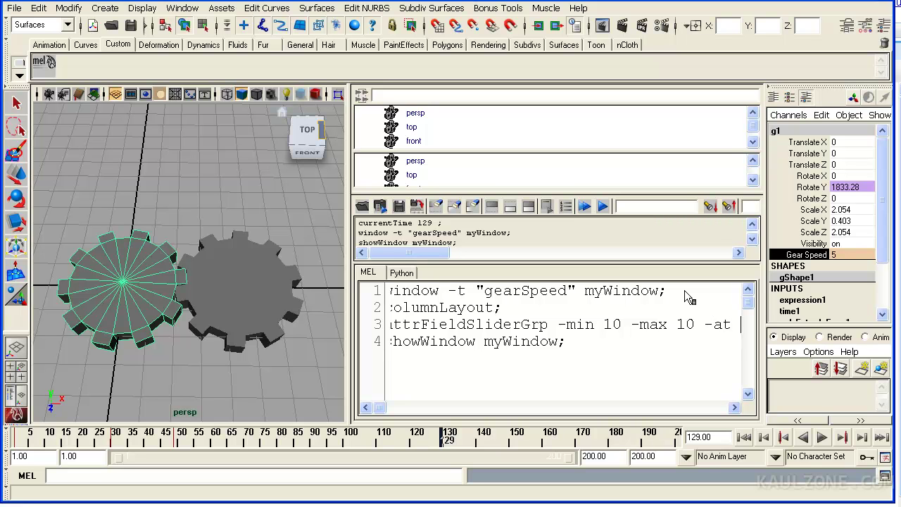
{"action": "type", "text": "g1"}
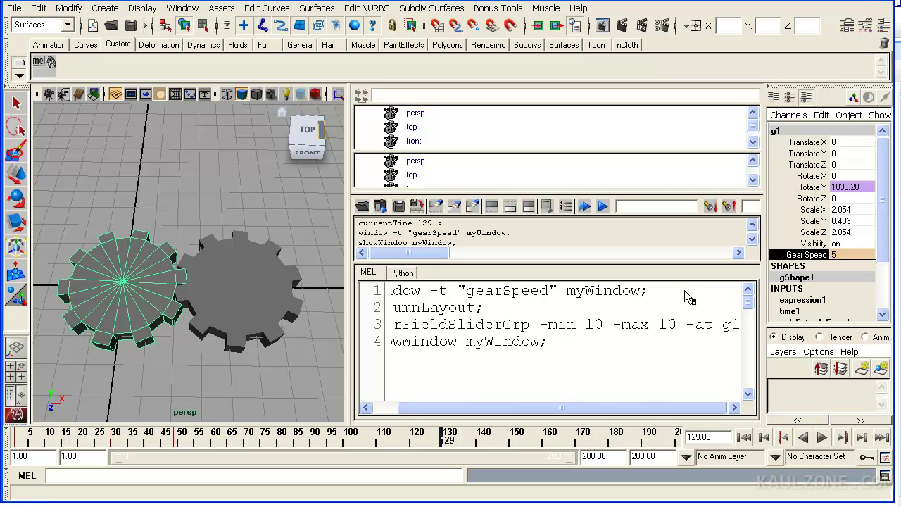
{"action": "type", "text": ".gear"}
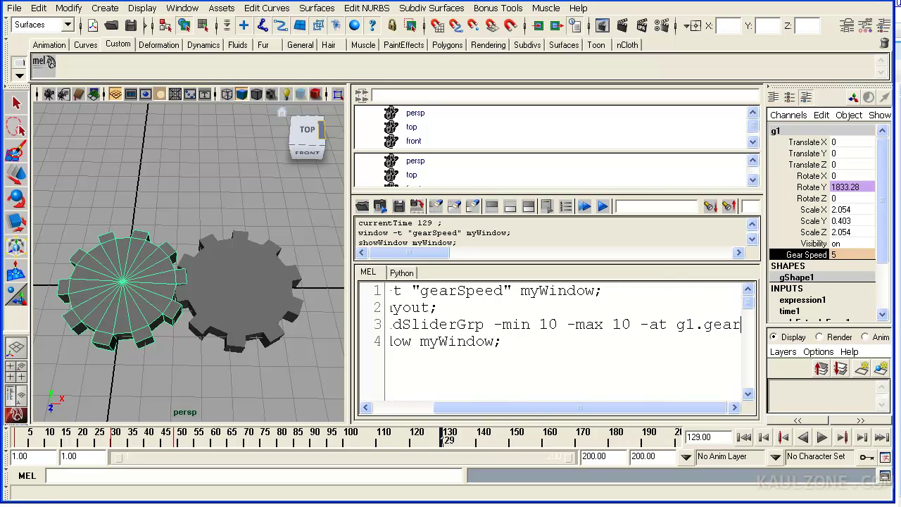
{"action": "type", "text": "Speed"}
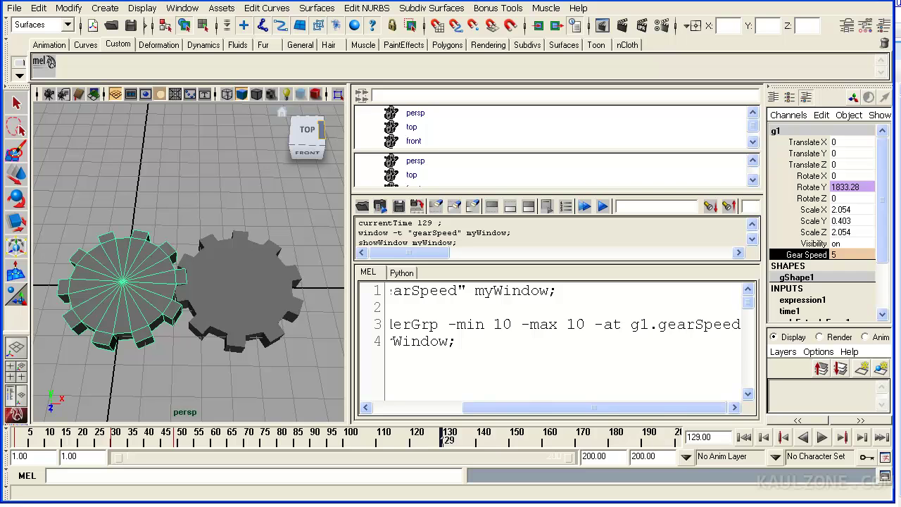
{"action": "type", "text": ";"}
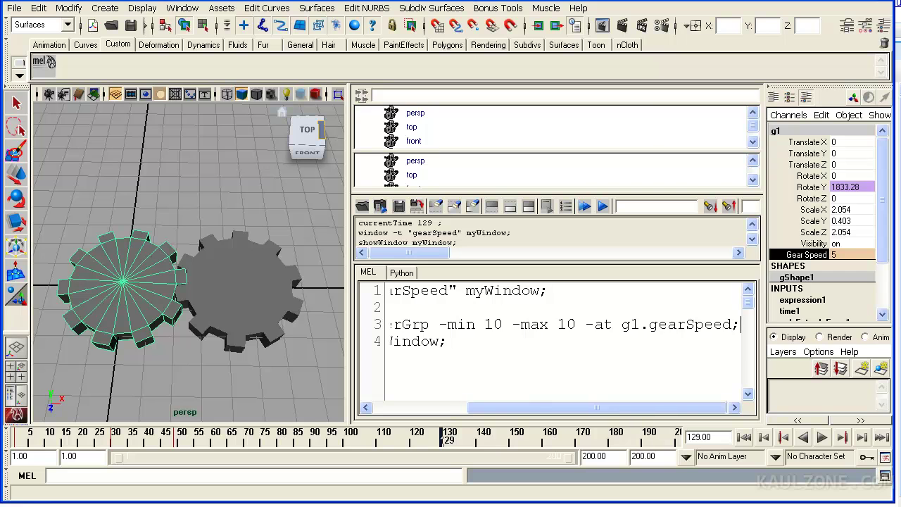
{"action": "left_click", "coordinate": [576, 328]}
{"action": "key", "text": "Return"}
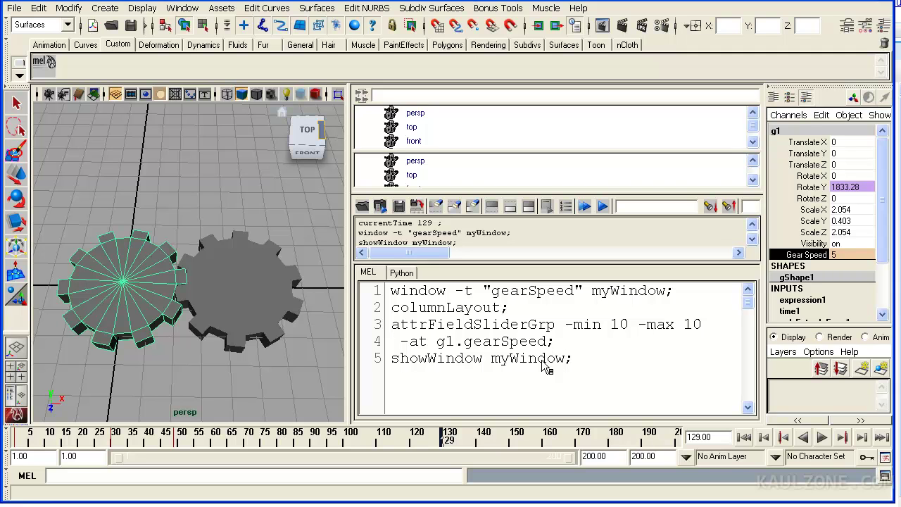
{"action": "left_click_drag", "start_coordinate": [583, 360], "coordinate": [380, 290]}
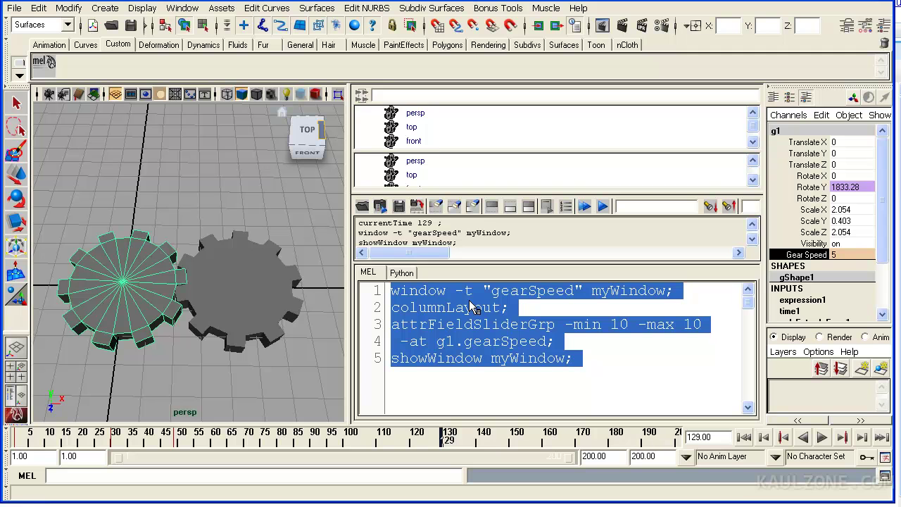
Step: Run the script, enlarge the gearSpeed window, and set Gear Speed to 10
{"action": "key", "text": "ctrl+Return"}
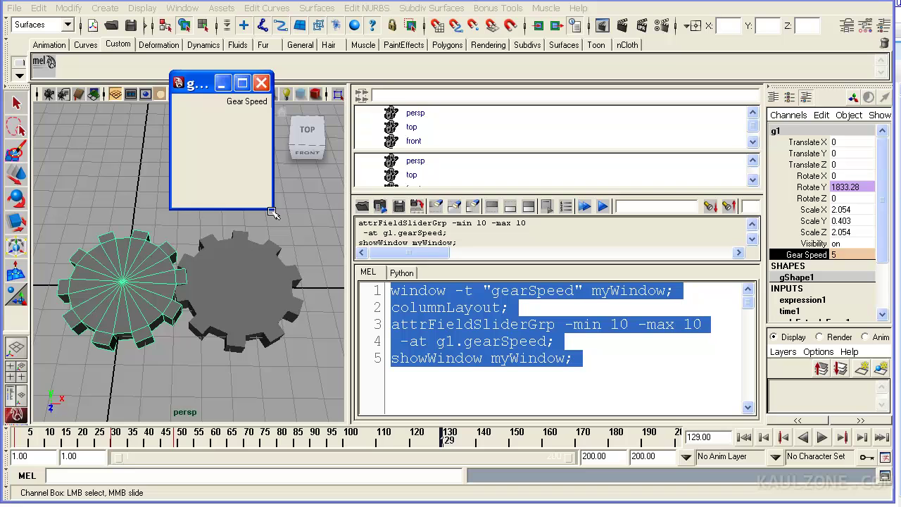
{"action": "left_click_drag", "start_coordinate": [270, 210], "coordinate": [492, 143]}
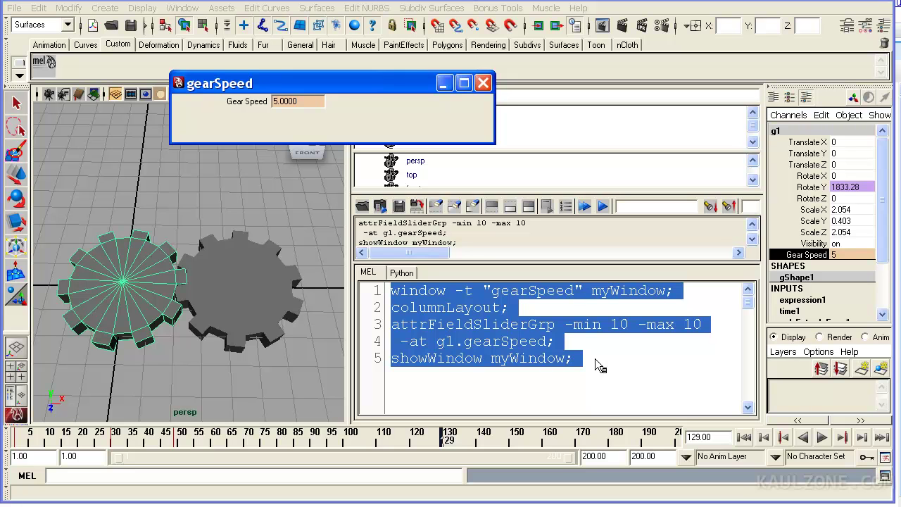
{"action": "left_click", "coordinate": [345, 107]}
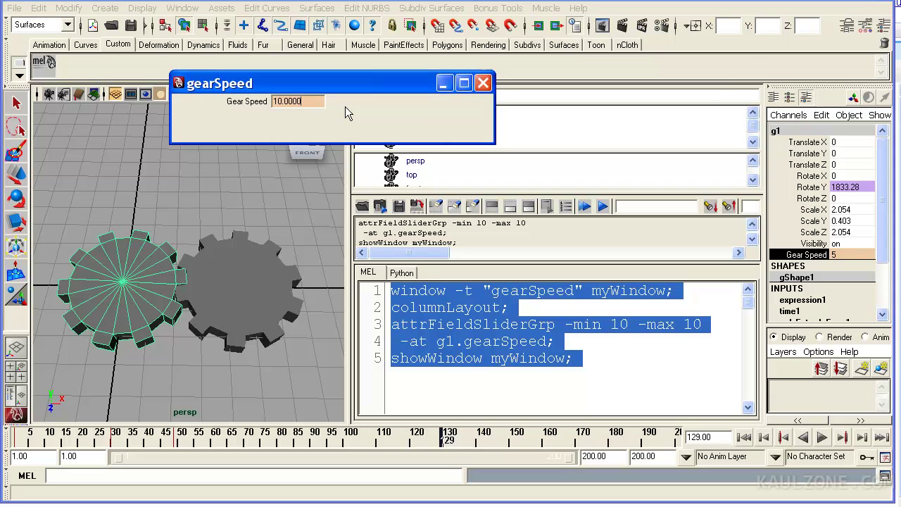
{"action": "left_click_drag", "start_coordinate": [315, 104], "coordinate": [235, 104]}
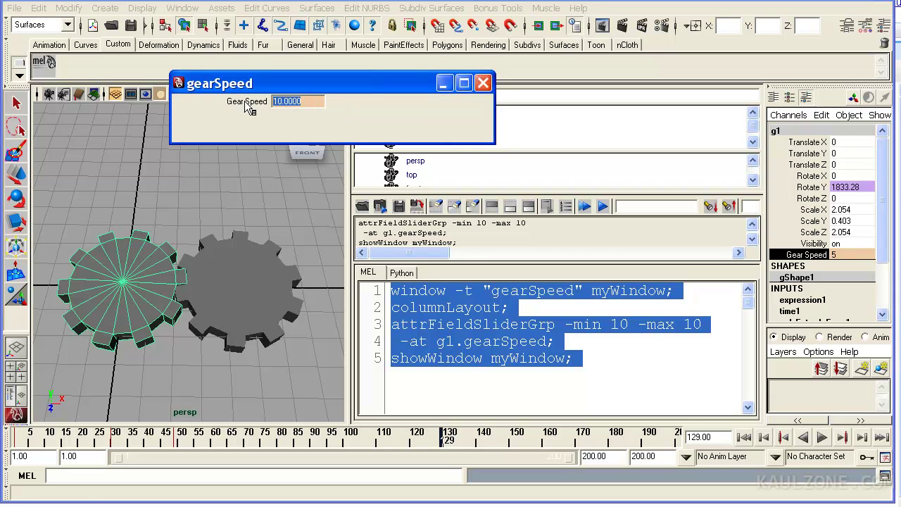
{"action": "key", "text": "Return"}
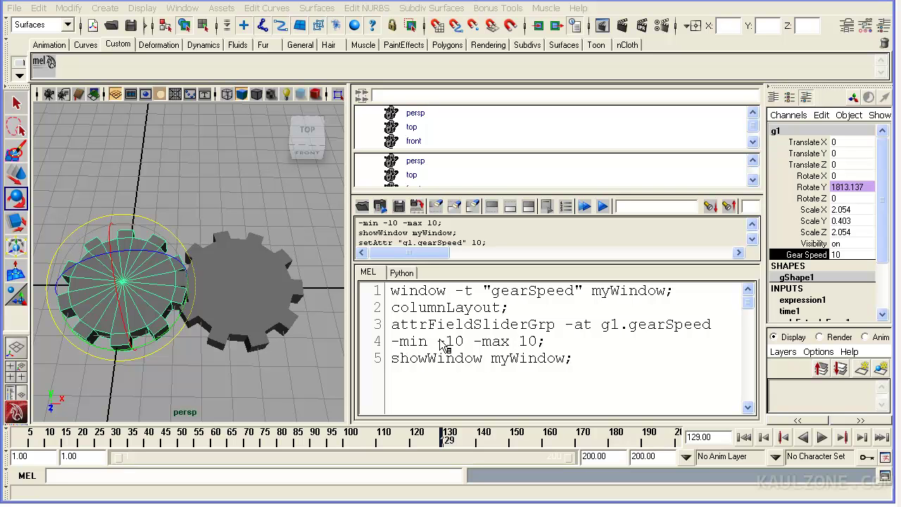
Step: Check the -10 and 10 range flags and rerun the revised window script
{"action": "left_click_drag", "start_coordinate": [437, 343], "coordinate": [464, 344]}
{"action": "left_click_drag", "start_coordinate": [519, 344], "coordinate": [389, 292]}
{"action": "left_click", "coordinate": [556, 345]}
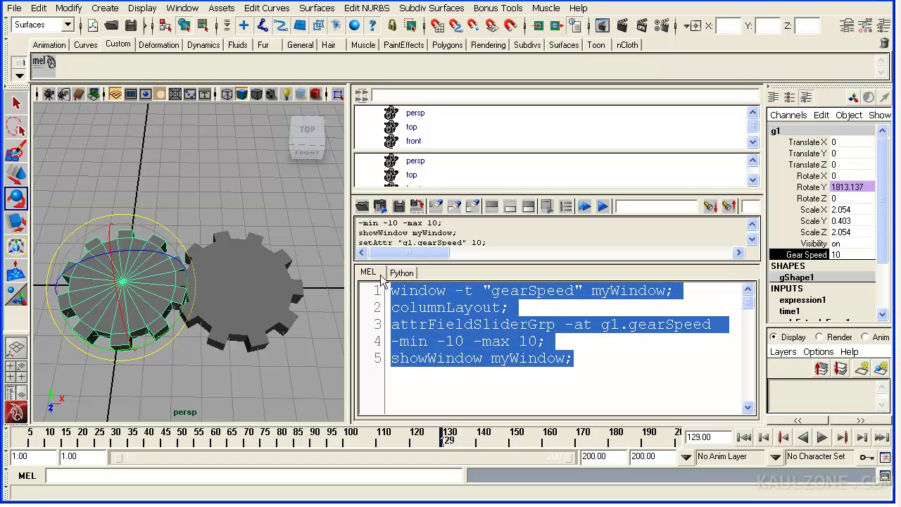
{"action": "key", "text": "ctrl+Return"}
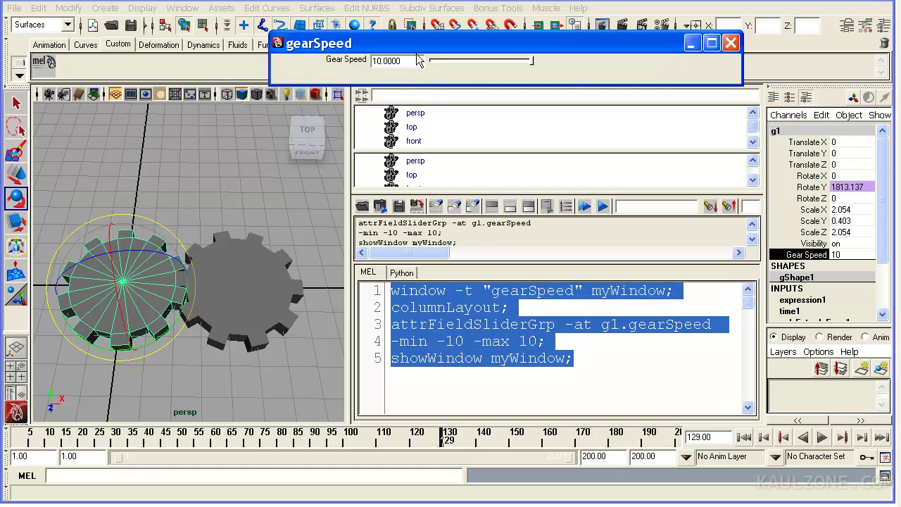
Step: Key Gear Speed at 10 on frame 1 and start playback
{"action": "left_click", "coordinate": [743, 437]}
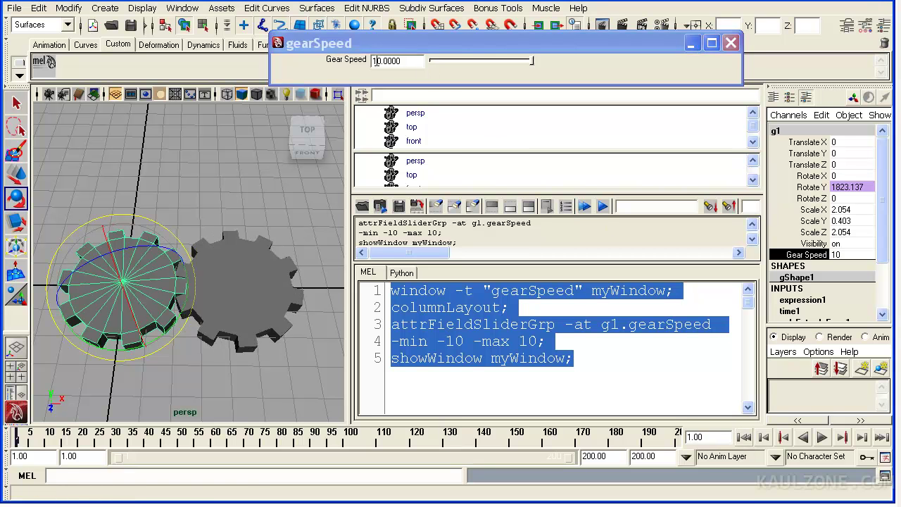
{"action": "right_click", "coordinate": [352, 62]}
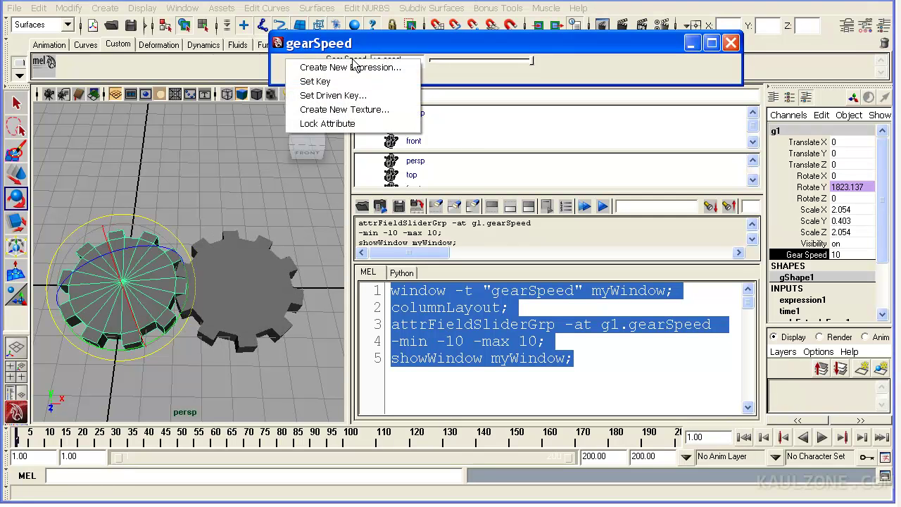
{"action": "left_click", "coordinate": [352, 82]}
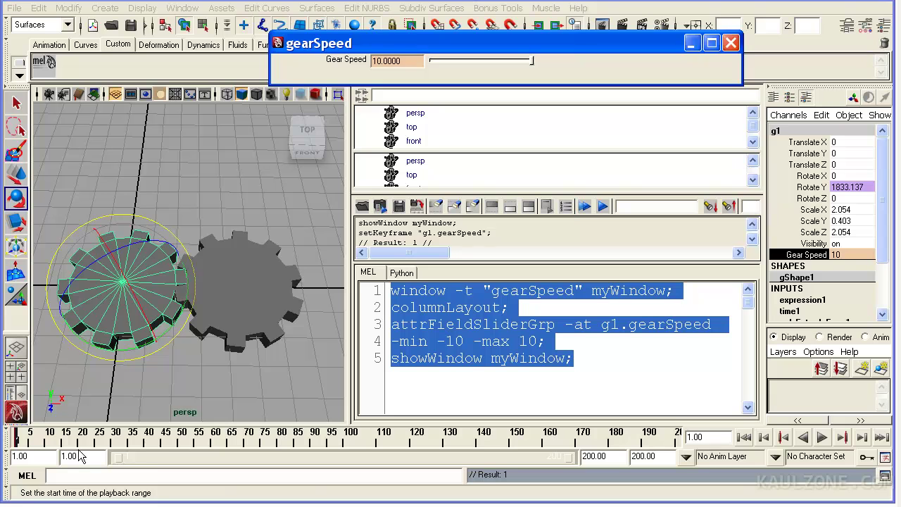
{"action": "key", "text": "alt+v"}
{"action": "key", "text": "alt+v"}
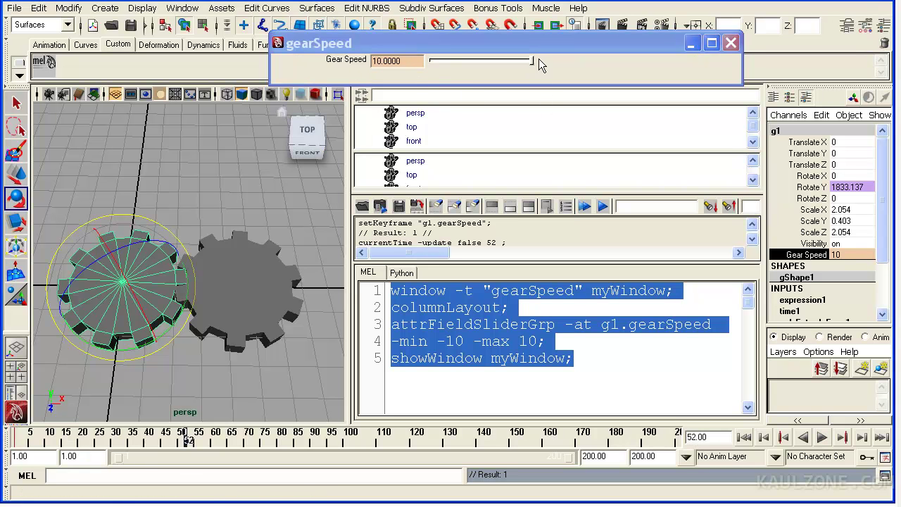
Step: Key Gear Speed at 0 on frame 52
{"action": "left_click_drag", "start_coordinate": [535, 64], "coordinate": [397, 61]}
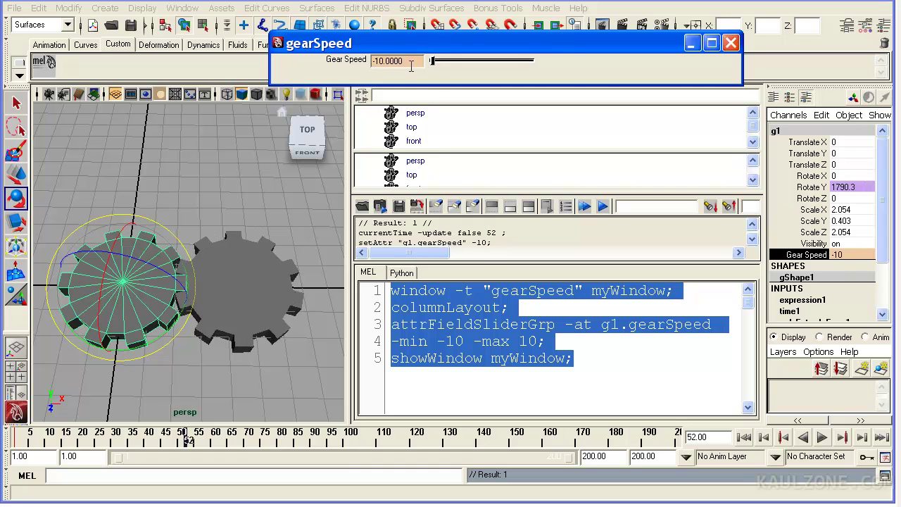
{"action": "double_click", "coordinate": [407, 62]}
{"action": "type", "text": "0"}
{"action": "key", "text": "Return"}
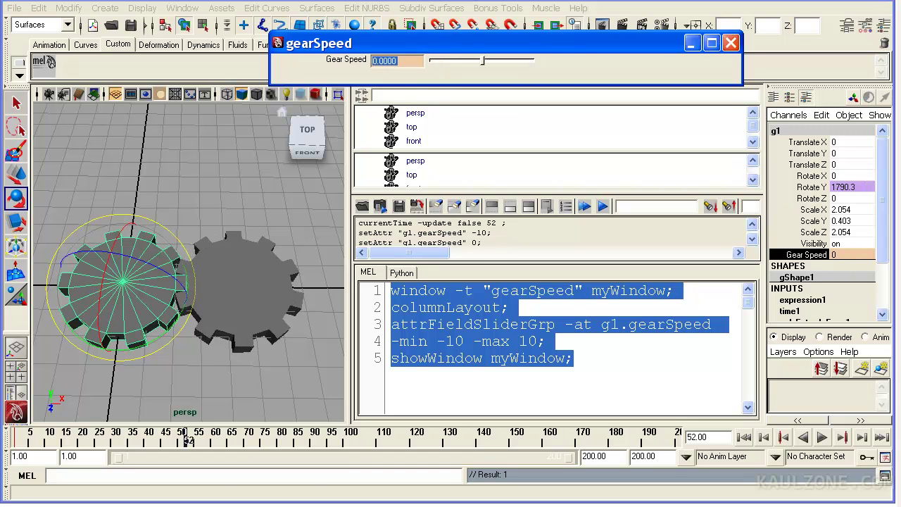
{"action": "right_click", "coordinate": [352, 60]}
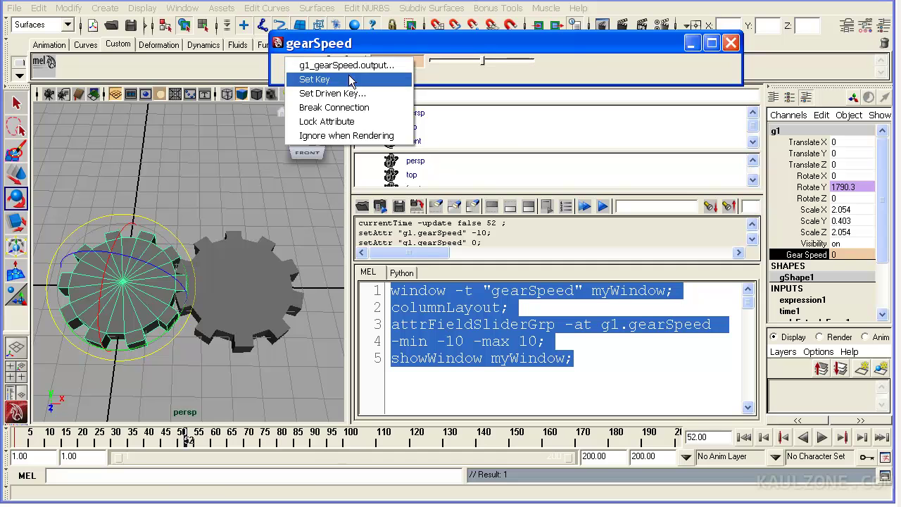
{"action": "left_click", "coordinate": [348, 80]}
Step: Key Gear Speed at 0 on frame 75
{"action": "left_click_drag", "start_coordinate": [198, 440], "coordinate": [264, 440]}
{"action": "right_click", "coordinate": [345, 60]}
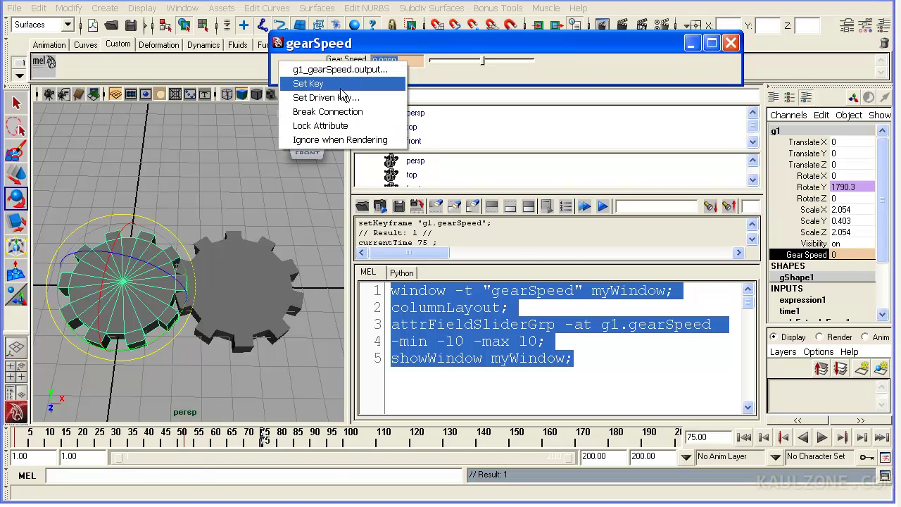
{"action": "left_click", "coordinate": [339, 98]}
{"action": "left_click", "coordinate": [317, 117]}
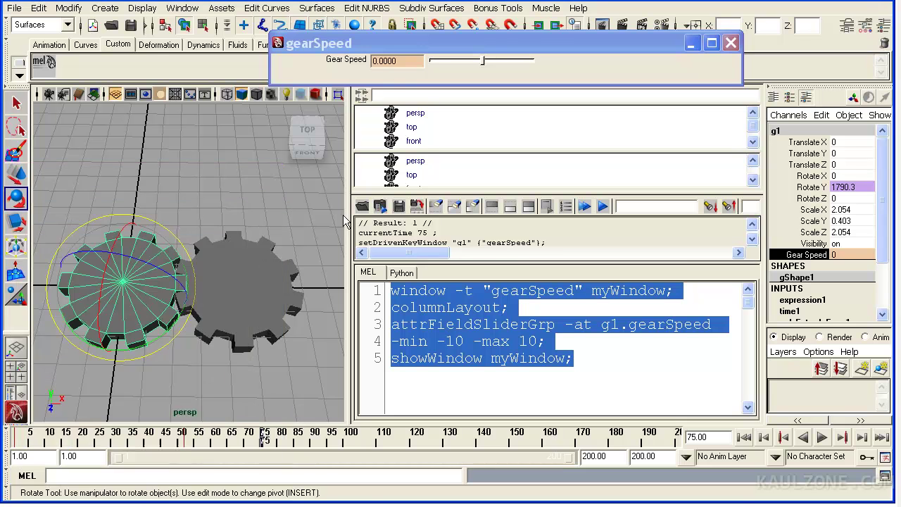
{"action": "left_click", "coordinate": [351, 54]}
{"action": "right_click", "coordinate": [346, 61]}
{"action": "left_click", "coordinate": [309, 80]}
Step: Key Gear Speed at -3 on frame 104, then rewind to frame 1
{"action": "left_click_drag", "start_coordinate": [295, 438], "coordinate": [359, 438]}
{"action": "left_click", "coordinate": [406, 62]}
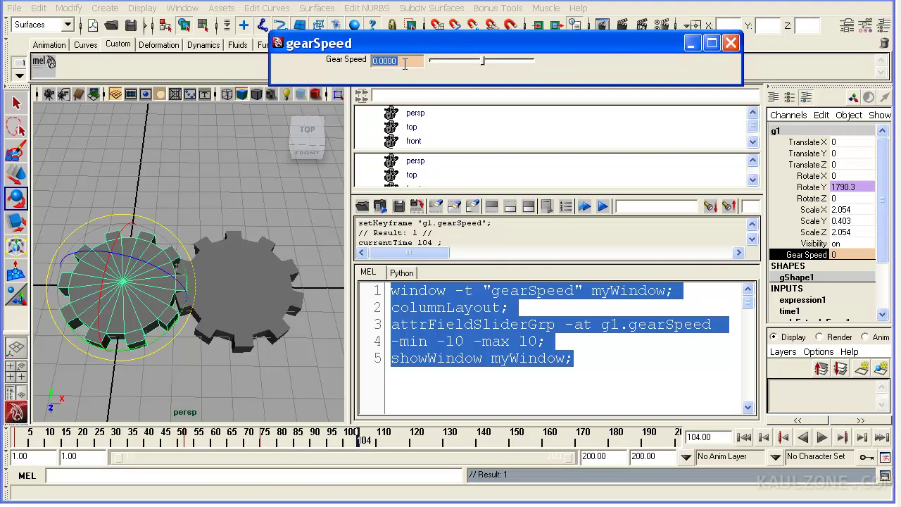
{"action": "key", "text": "BackSpace"}
{"action": "right_click", "coordinate": [347, 60]}
{"action": "left_click", "coordinate": [310, 80]}
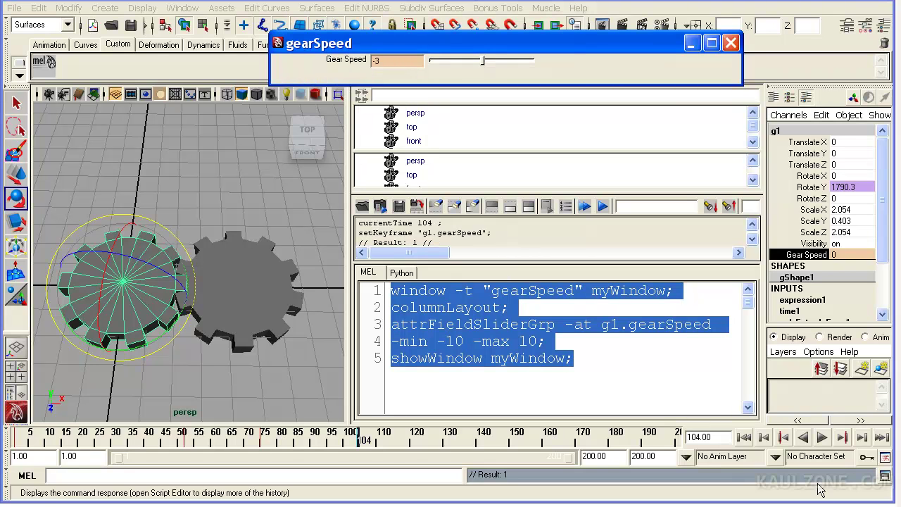
{"action": "left_click", "coordinate": [744, 438]}
Step: Key Gear Speed at -3 on frame 122
{"action": "left_click", "coordinate": [823, 437]}
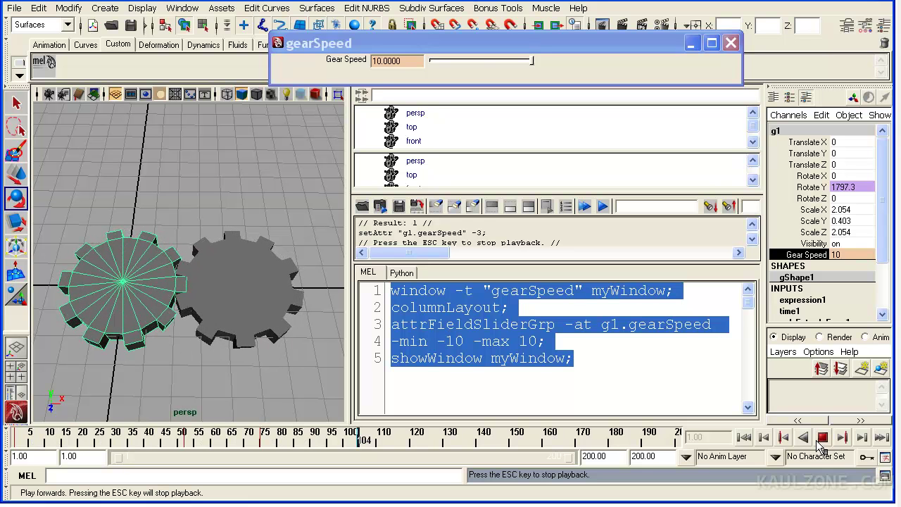
{"action": "left_click", "coordinate": [822, 438]}
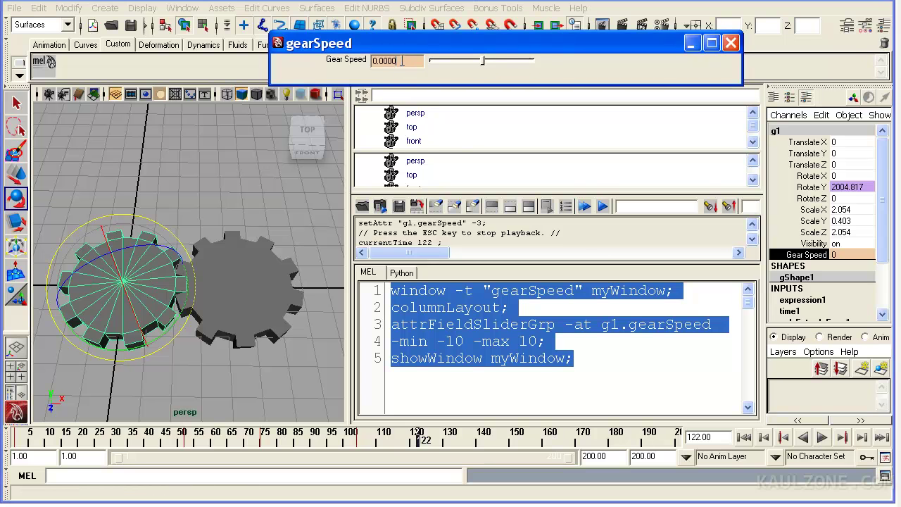
{"action": "left_click", "coordinate": [400, 60]}
{"action": "type", "text": "-3"}
{"action": "key", "text": "Return"}
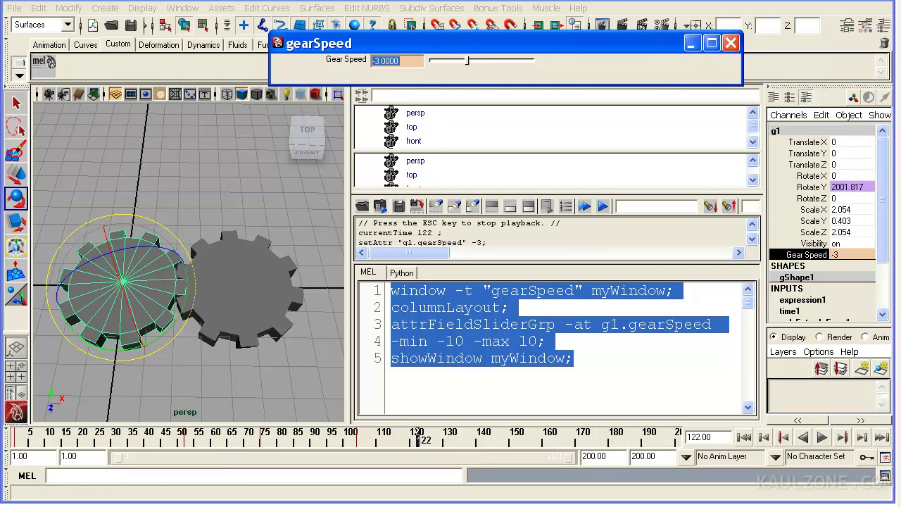
{"action": "right_click", "coordinate": [351, 64]}
{"action": "left_click", "coordinate": [342, 82]}
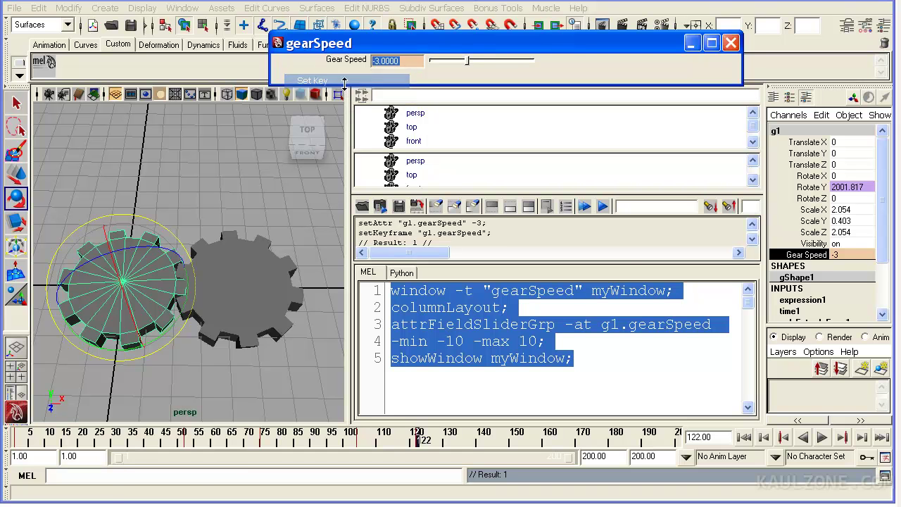
Step: Replay the animation from frame 1 and stop at frame 182
{"action": "left_click", "coordinate": [744, 438]}
{"action": "left_click", "coordinate": [822, 437]}
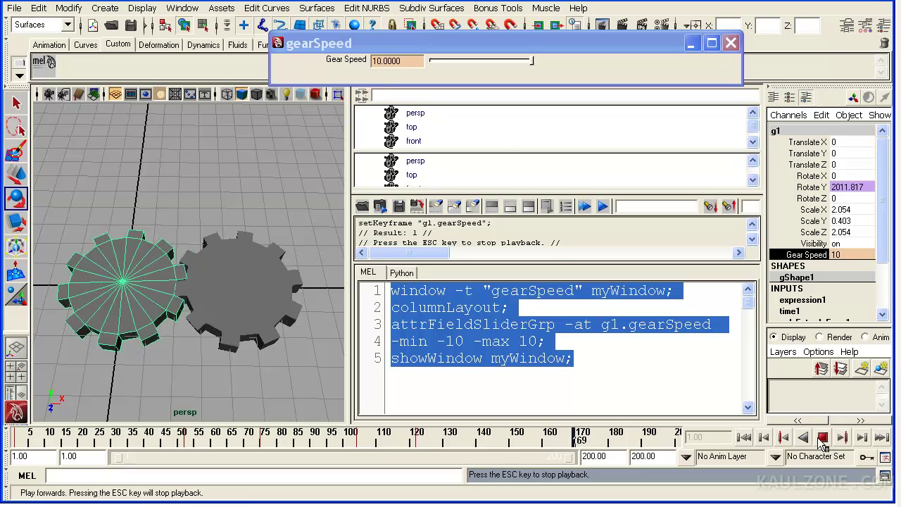
{"action": "left_click", "coordinate": [824, 438]}
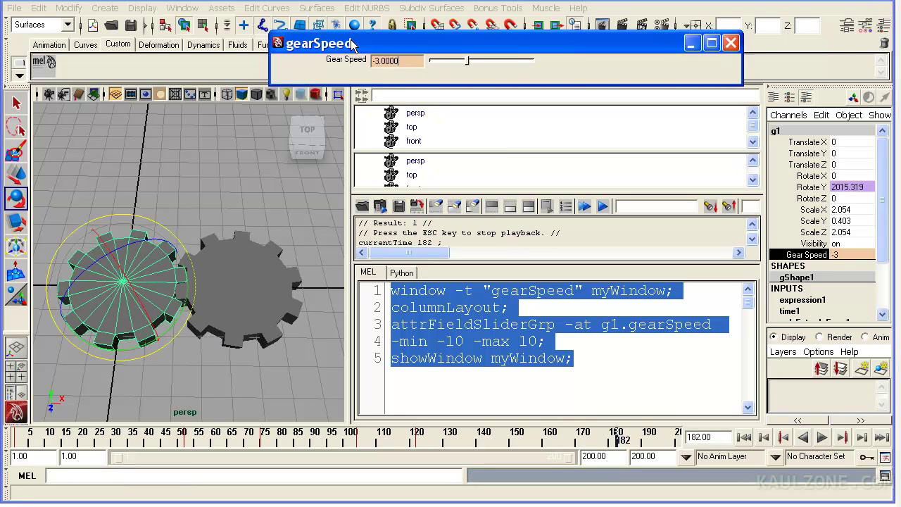
{"action": "left_click_drag", "start_coordinate": [352, 45], "coordinate": [371, 36]}
{"action": "left_click", "coordinate": [412, 329]}
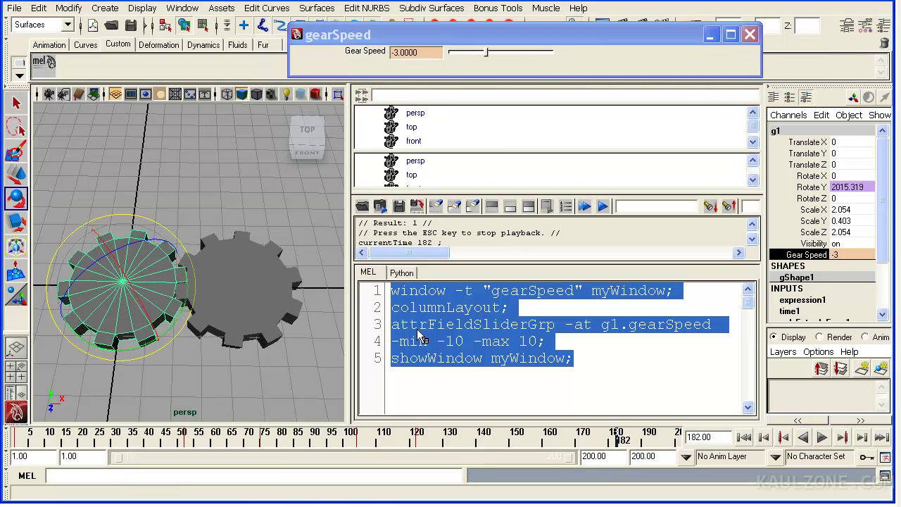
{"action": "left_click", "coordinate": [598, 362]}
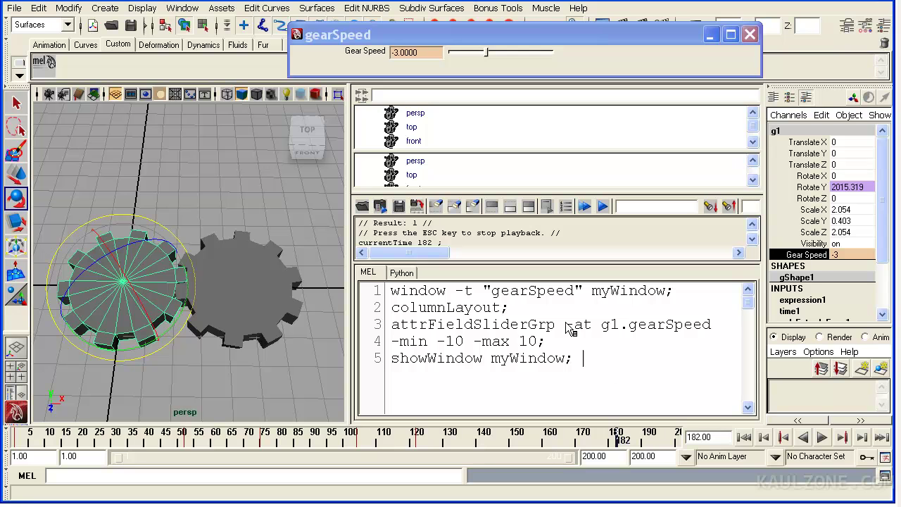
{"action": "left_click_drag", "start_coordinate": [565, 326], "coordinate": [711, 325]}
{"action": "left_click", "coordinate": [616, 358]}
{"action": "left_click_drag", "start_coordinate": [391, 310], "coordinate": [499, 315]}
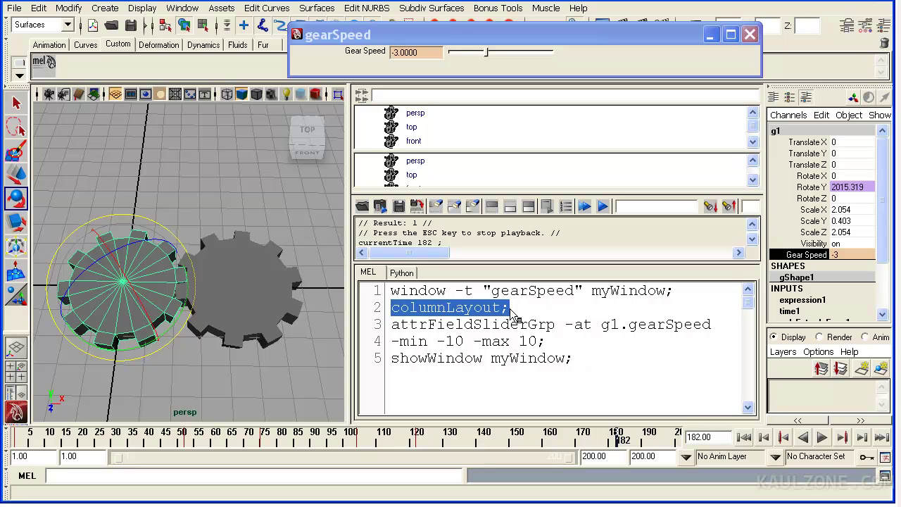
{"action": "left_click", "coordinate": [552, 319]}
{"action": "left_click_drag", "start_coordinate": [675, 291], "coordinate": [382, 288]}
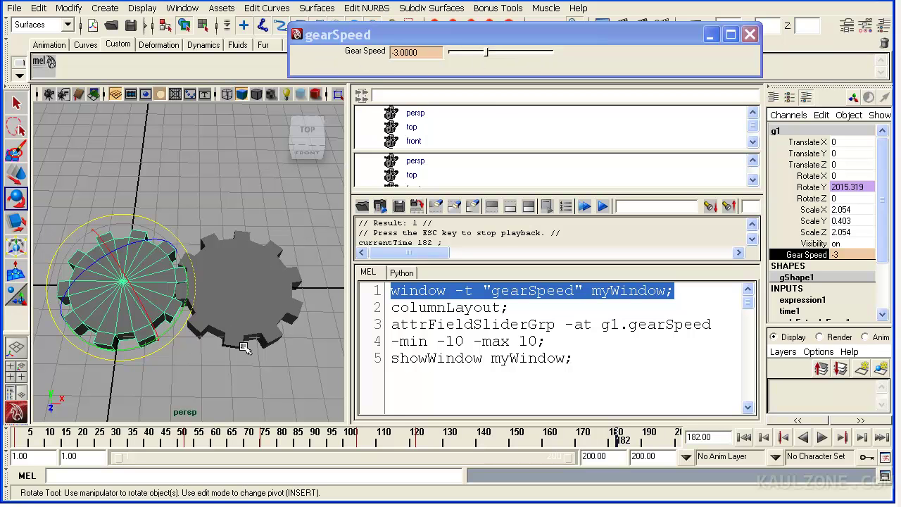
Step: Break Gear Speed's key connection, replay from frame 1, and drag the slider down to -6.8796
{"action": "right_click", "coordinate": [377, 60]}
{"action": "left_click", "coordinate": [373, 102]}
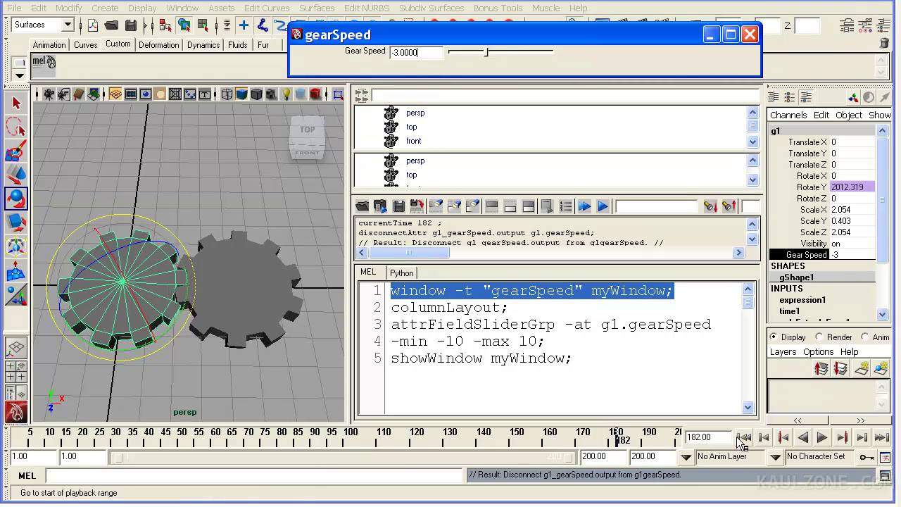
{"action": "left_click", "coordinate": [743, 437]}
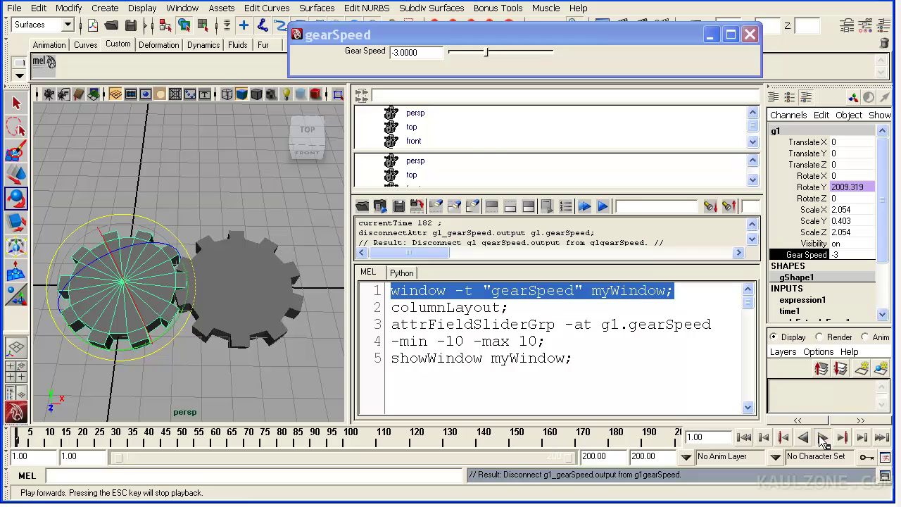
{"action": "left_click", "coordinate": [823, 437]}
{"action": "left_click_drag", "start_coordinate": [488, 52], "coordinate": [468, 53]}
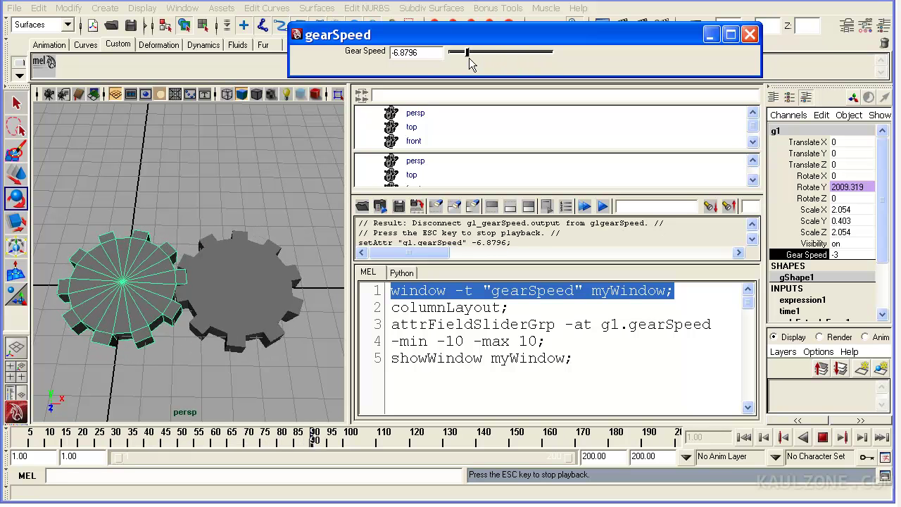